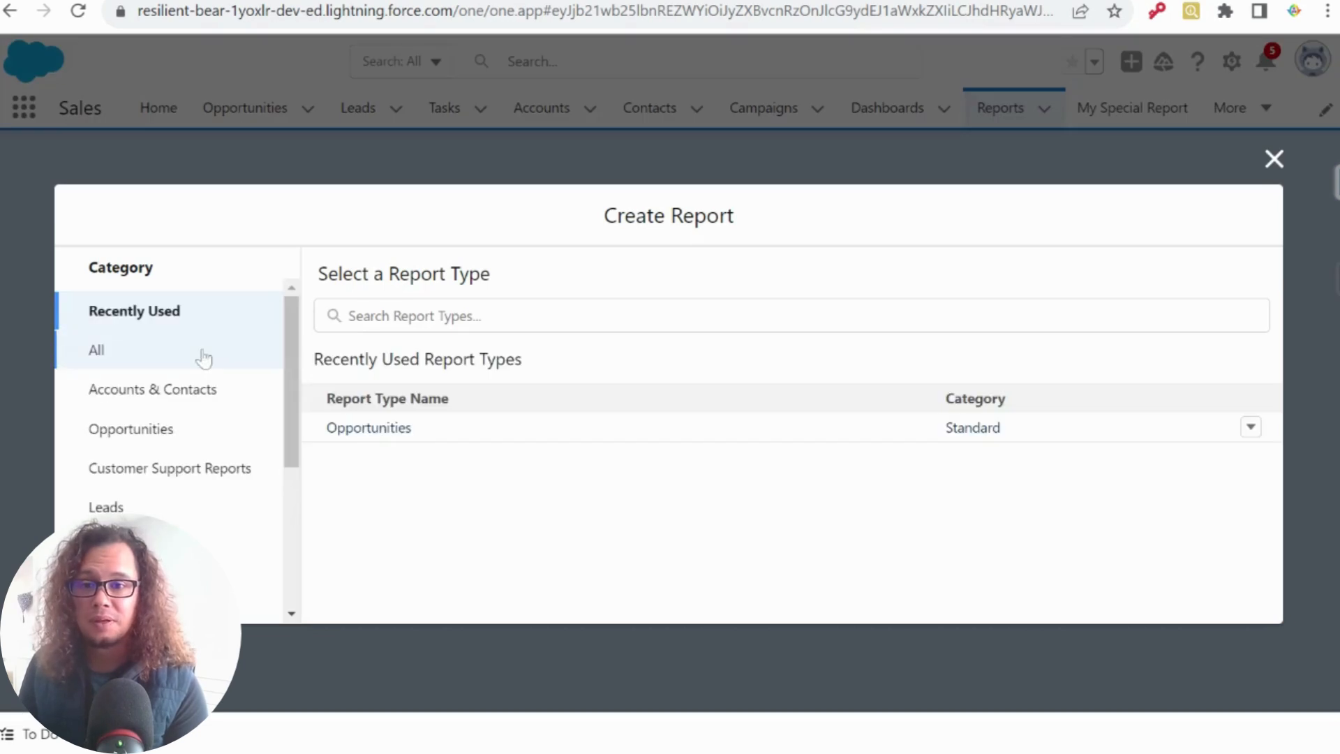
# Find the Users report type by searching all report types for "user" and start a new report with it.
pyautogui.click(170, 360)
pyautogui.write('y')
pyautogui.press('BackSpace')
pyautogui.write('user')
pyautogui.click(464, 389)
pyautogui.click(1002, 392)
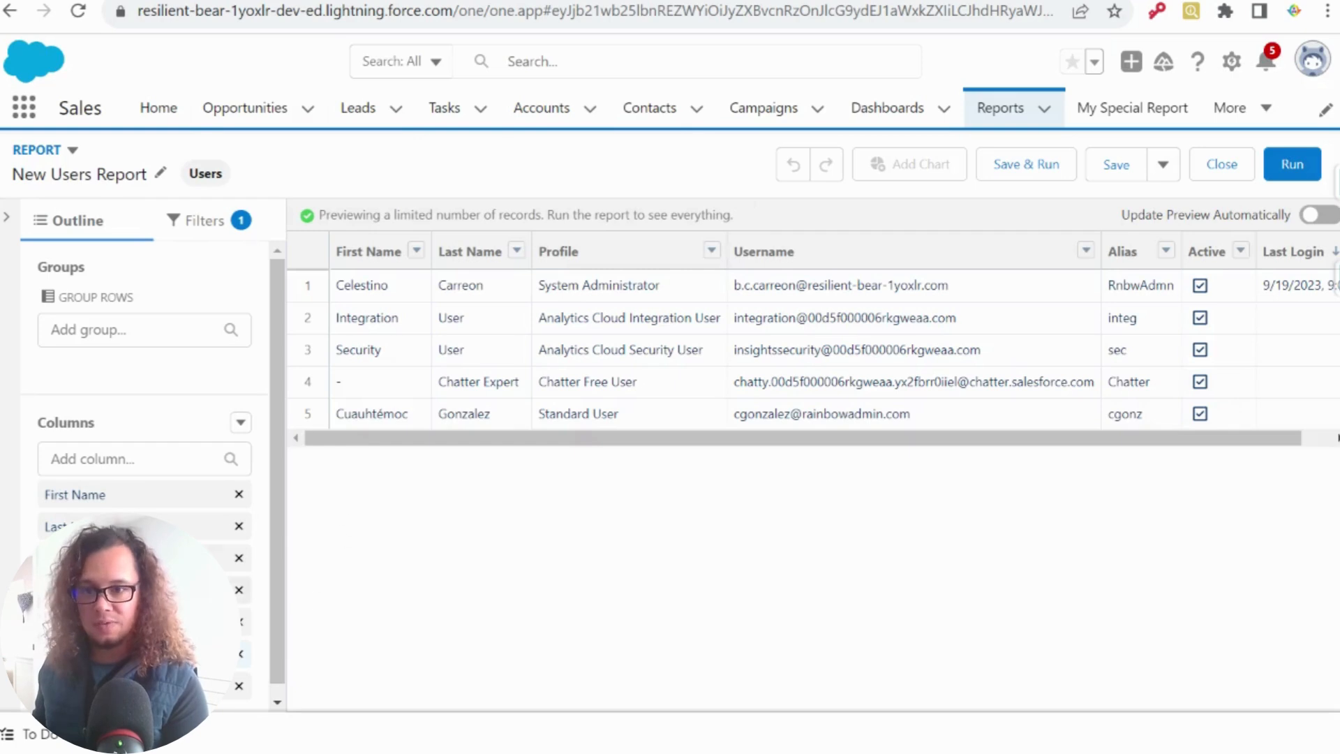
# Add a report filter where Last Login equals a blank value.
pyautogui.click(206, 222)
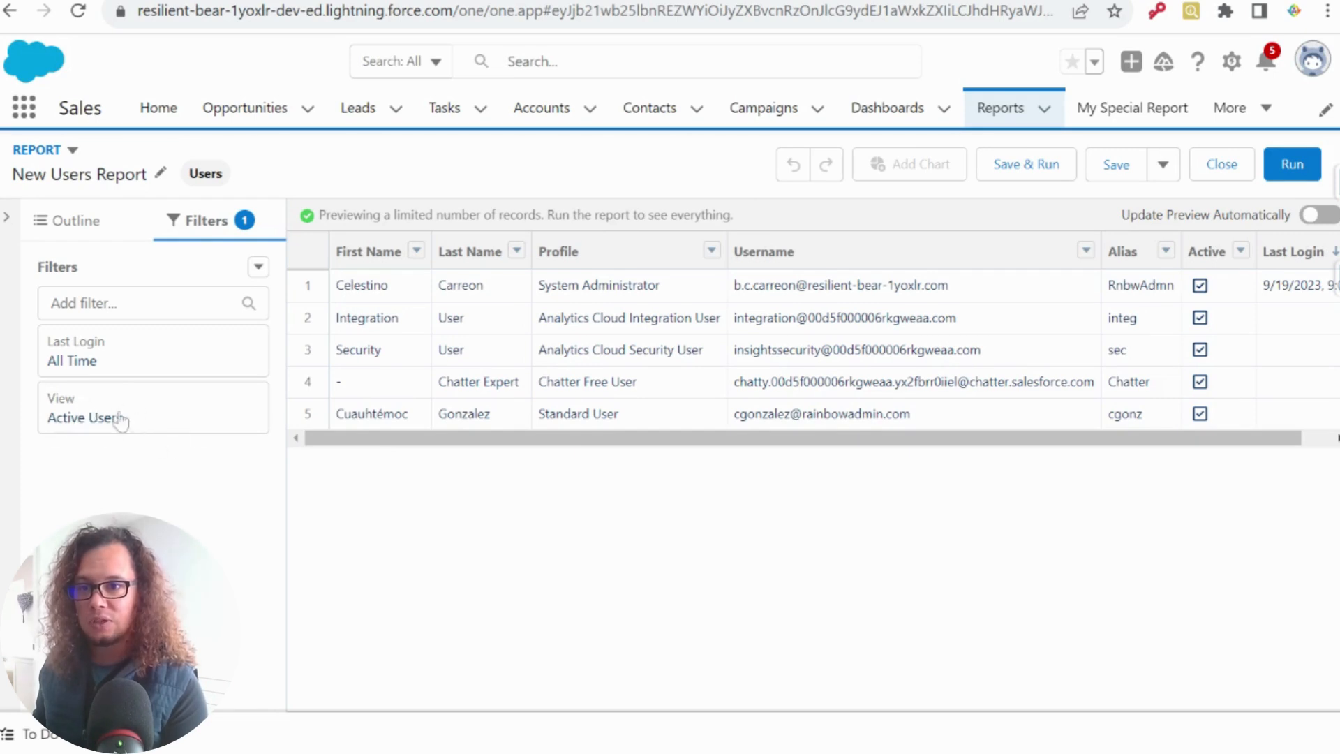
pyautogui.click(143, 303)
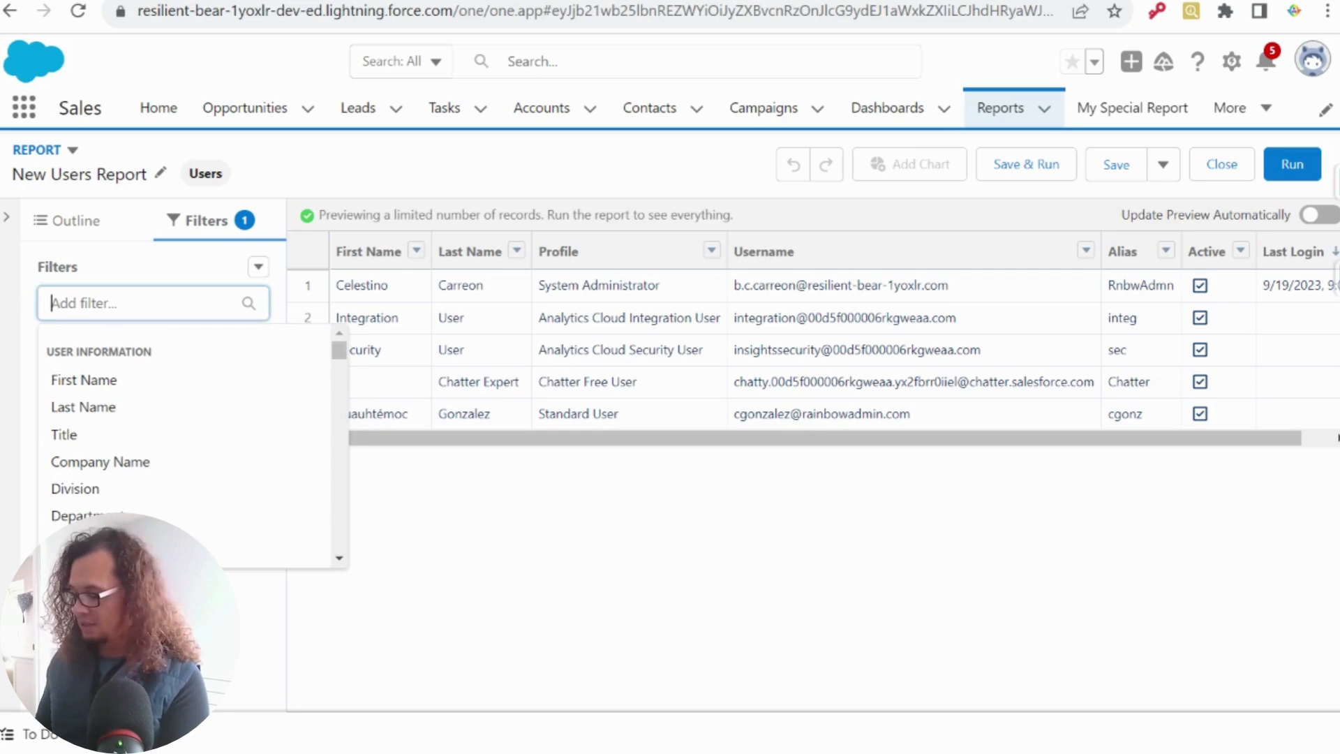
pyautogui.write('last log')
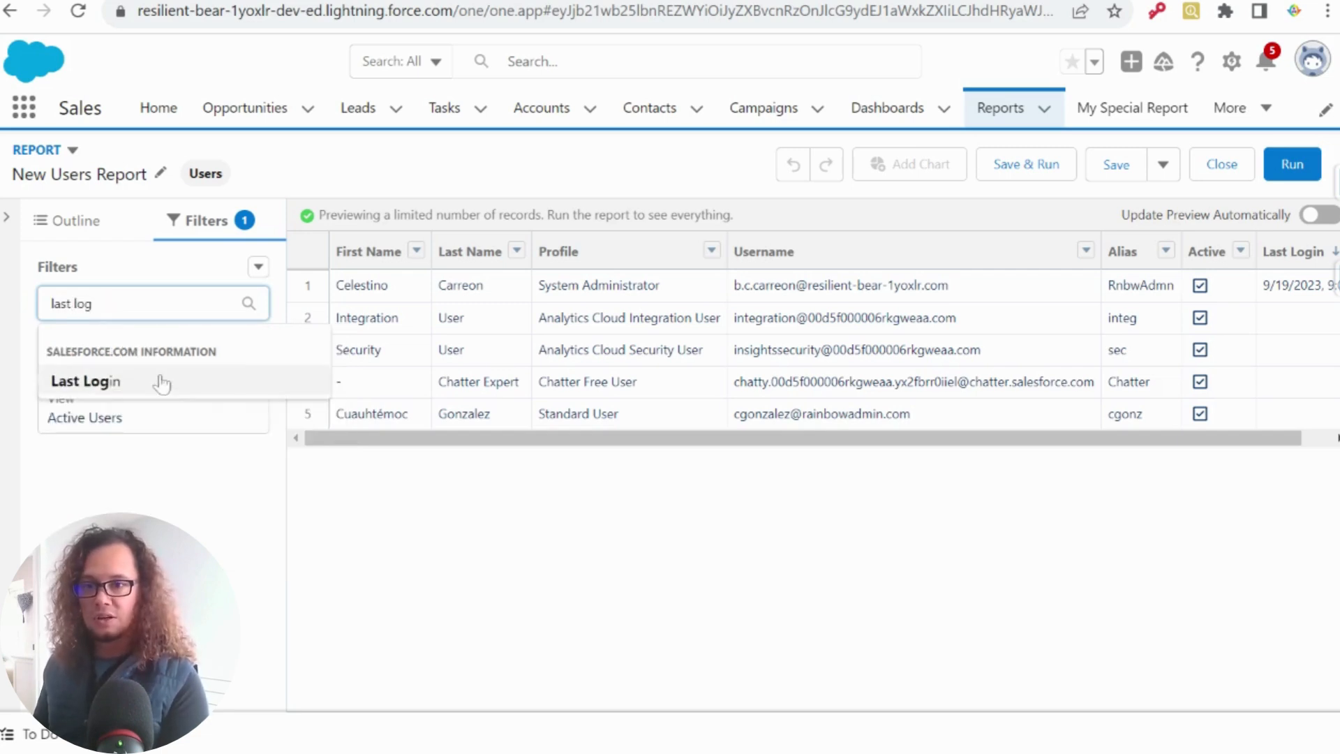
pyautogui.click(164, 381)
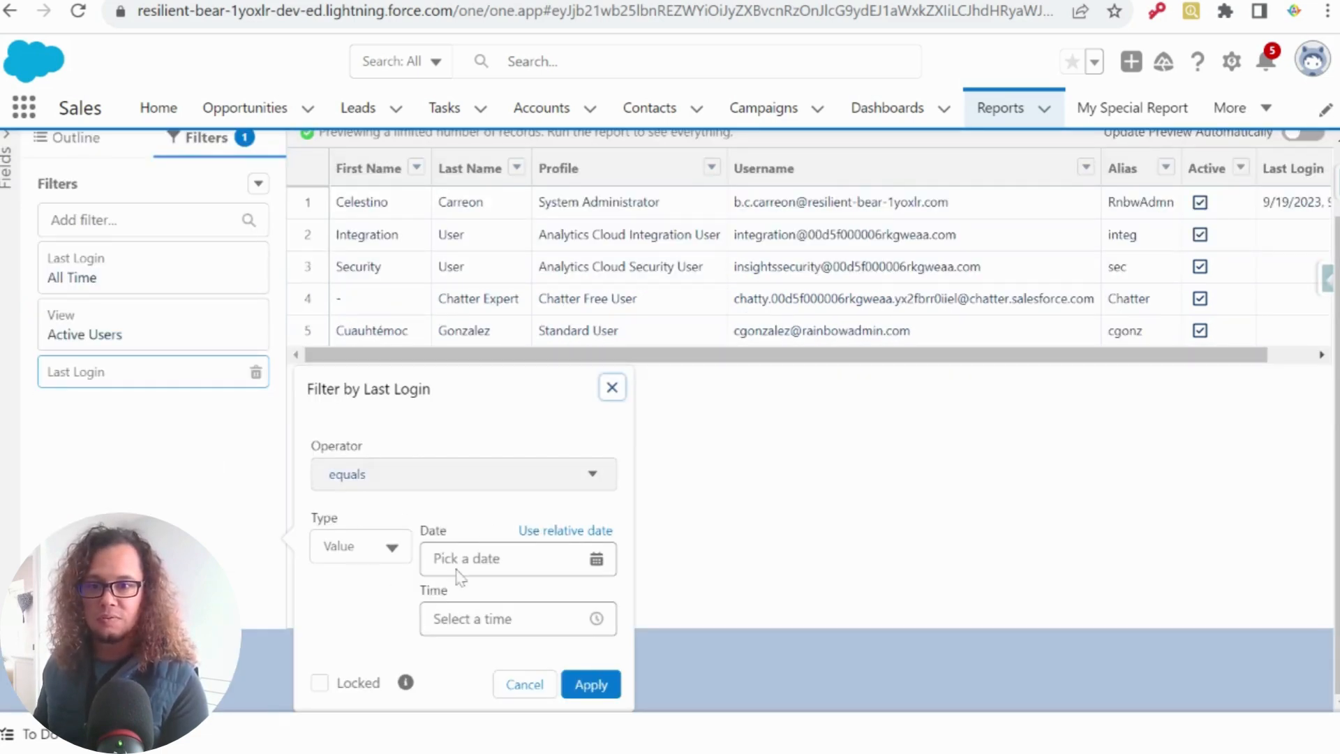
pyautogui.click(591, 684)
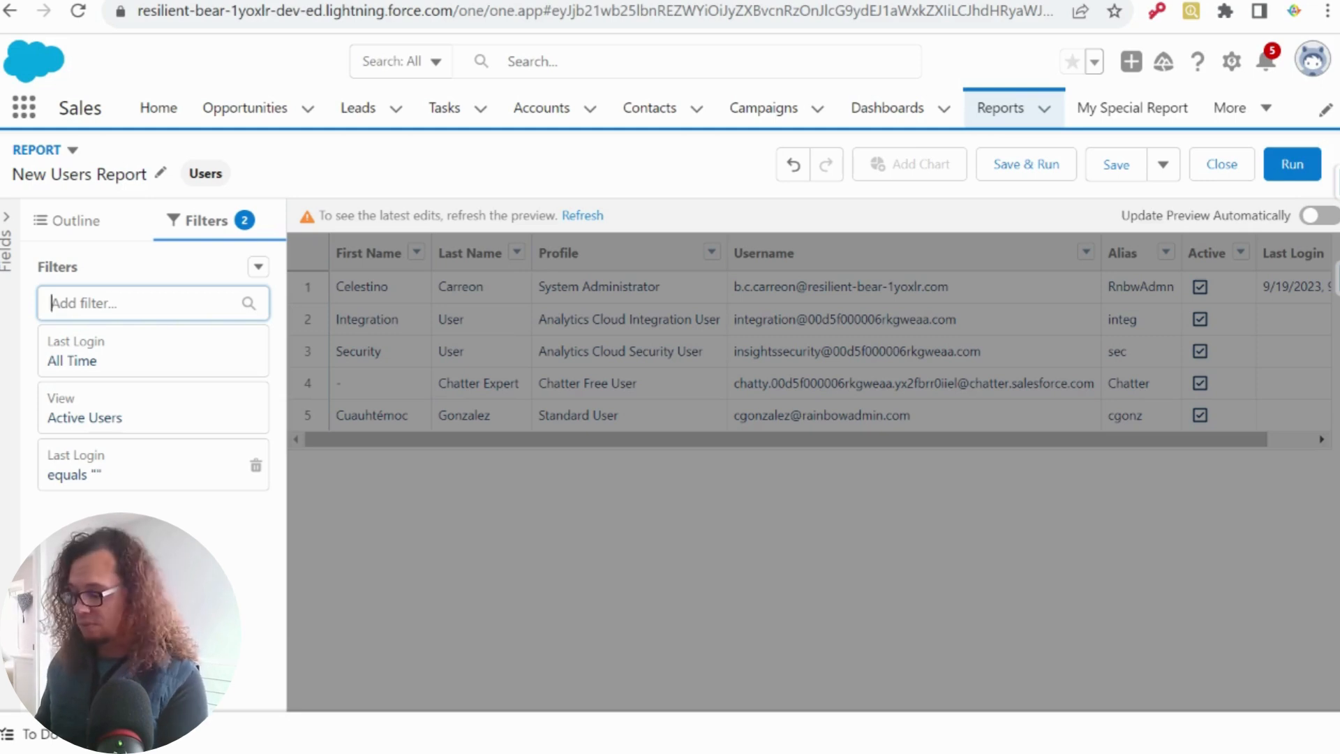
# Add a second Last Login filter with the operator less than and the relative date LAST 30 DAYS.
pyautogui.write('last lo')
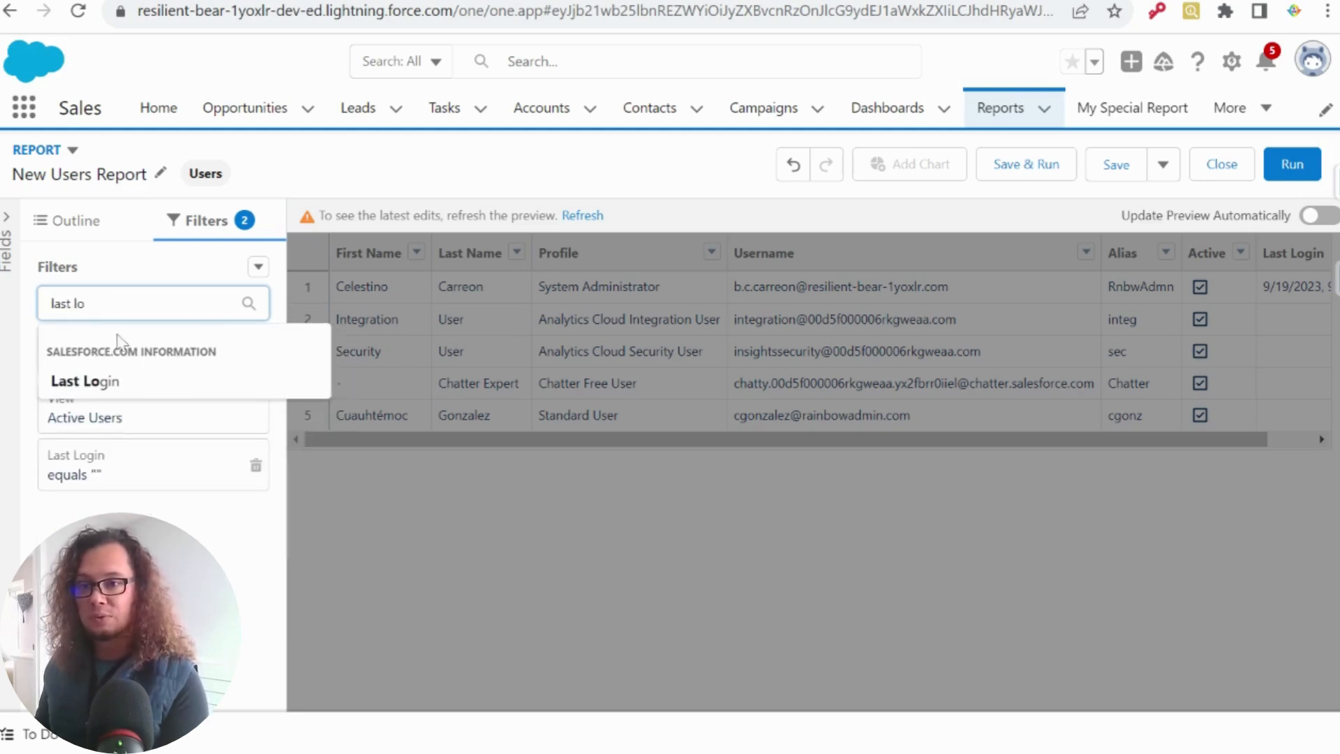
pyautogui.click(161, 382)
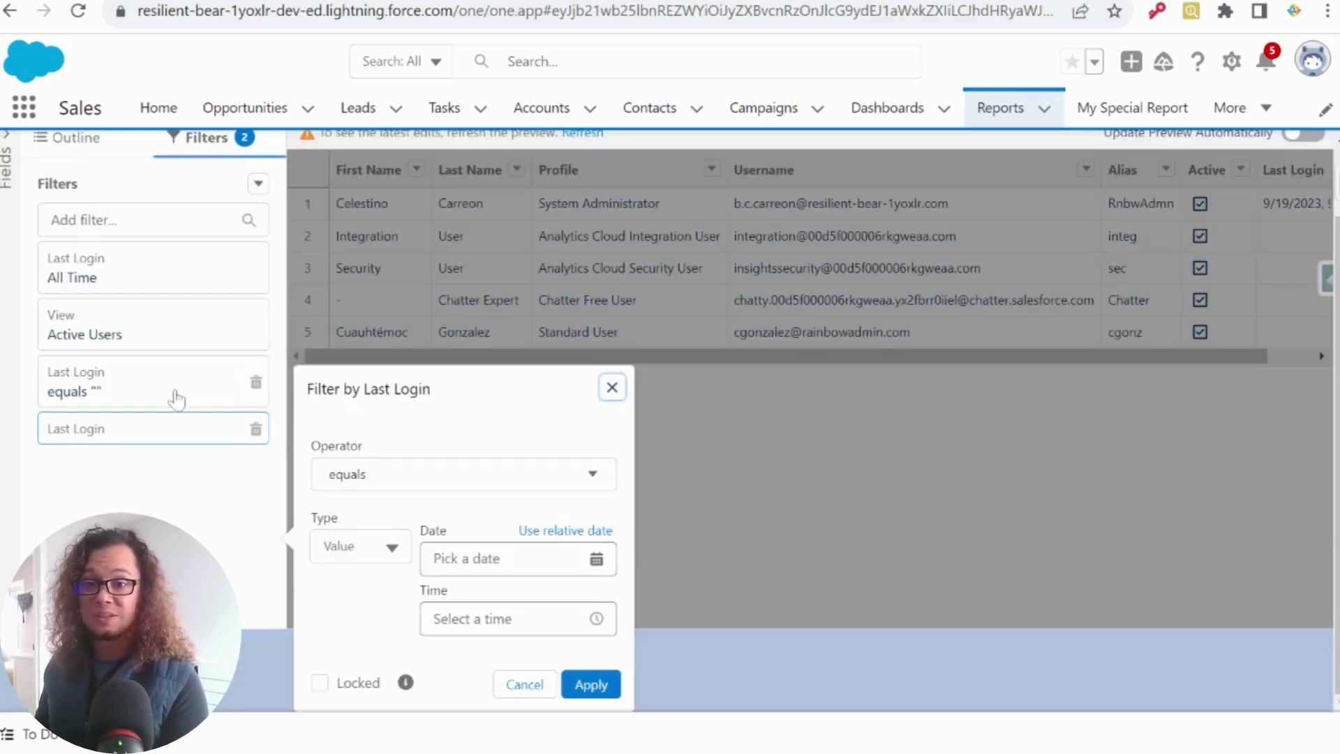
pyautogui.click(484, 480)
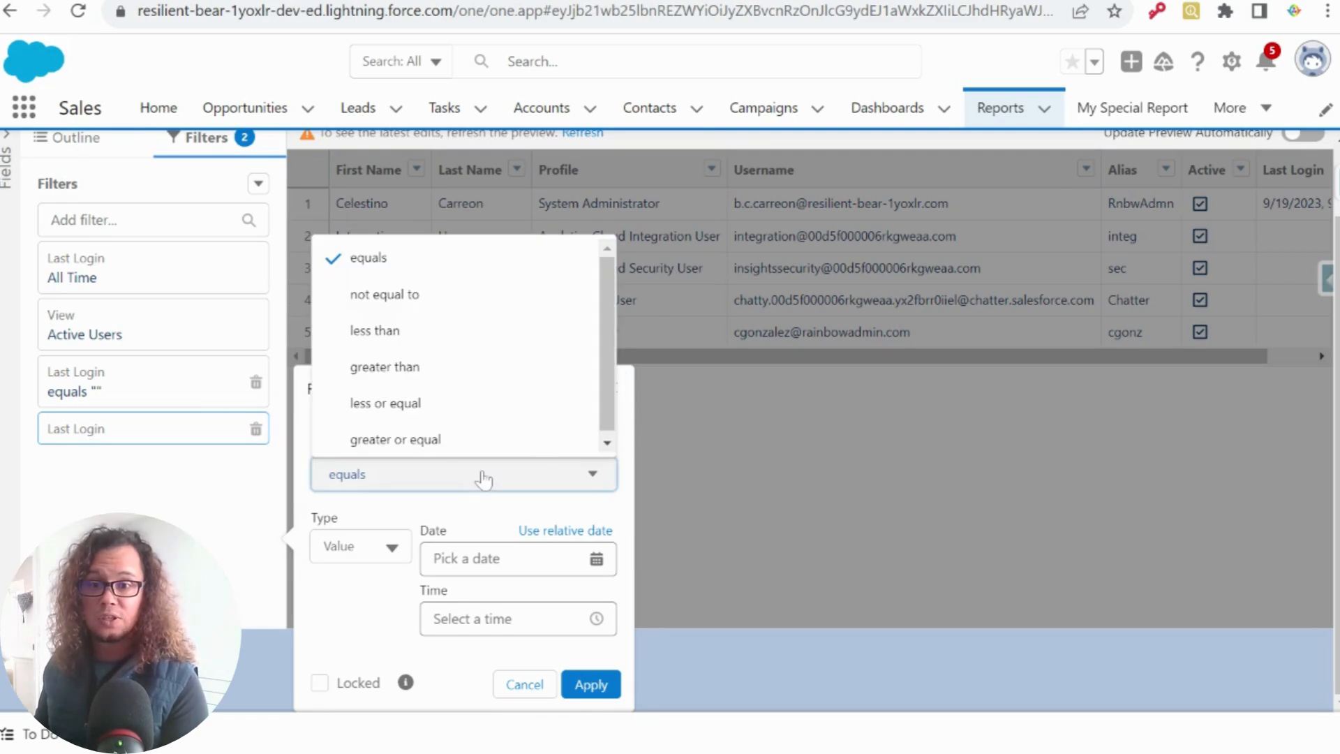
pyautogui.click(416, 334)
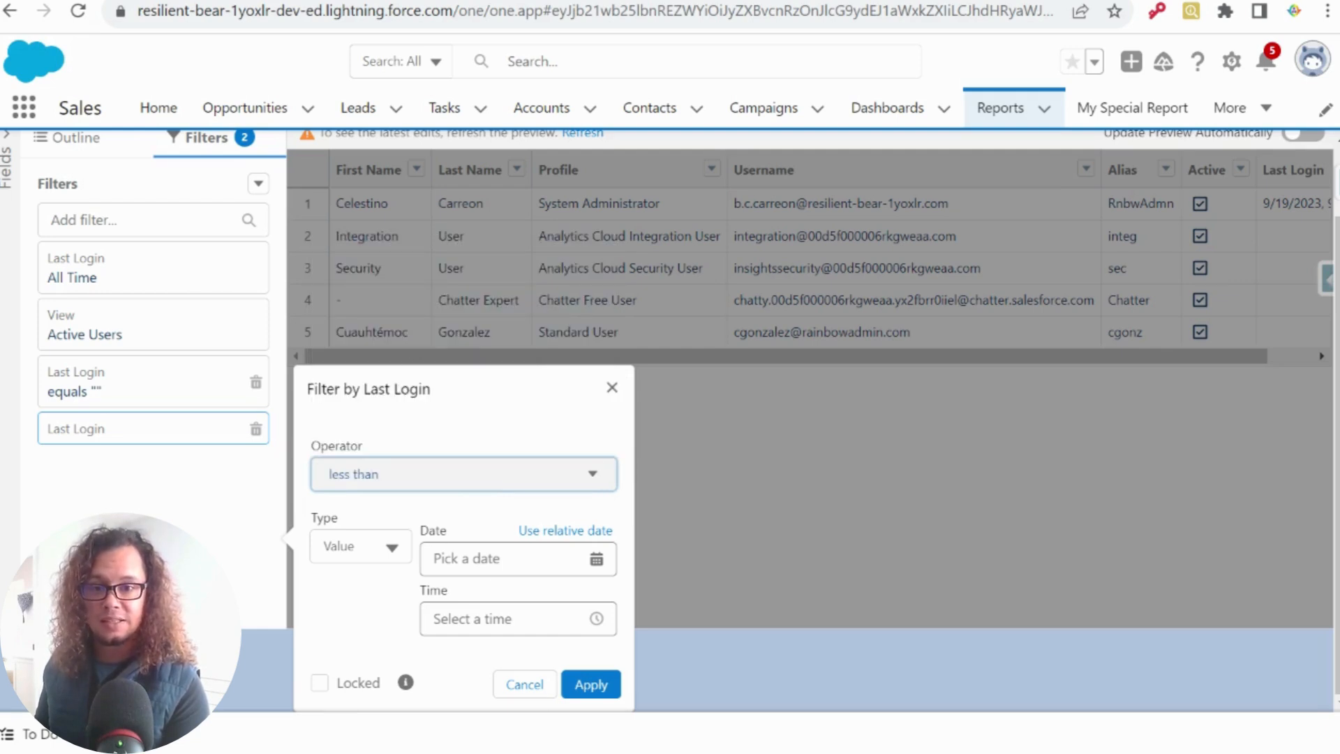
pyautogui.click(563, 533)
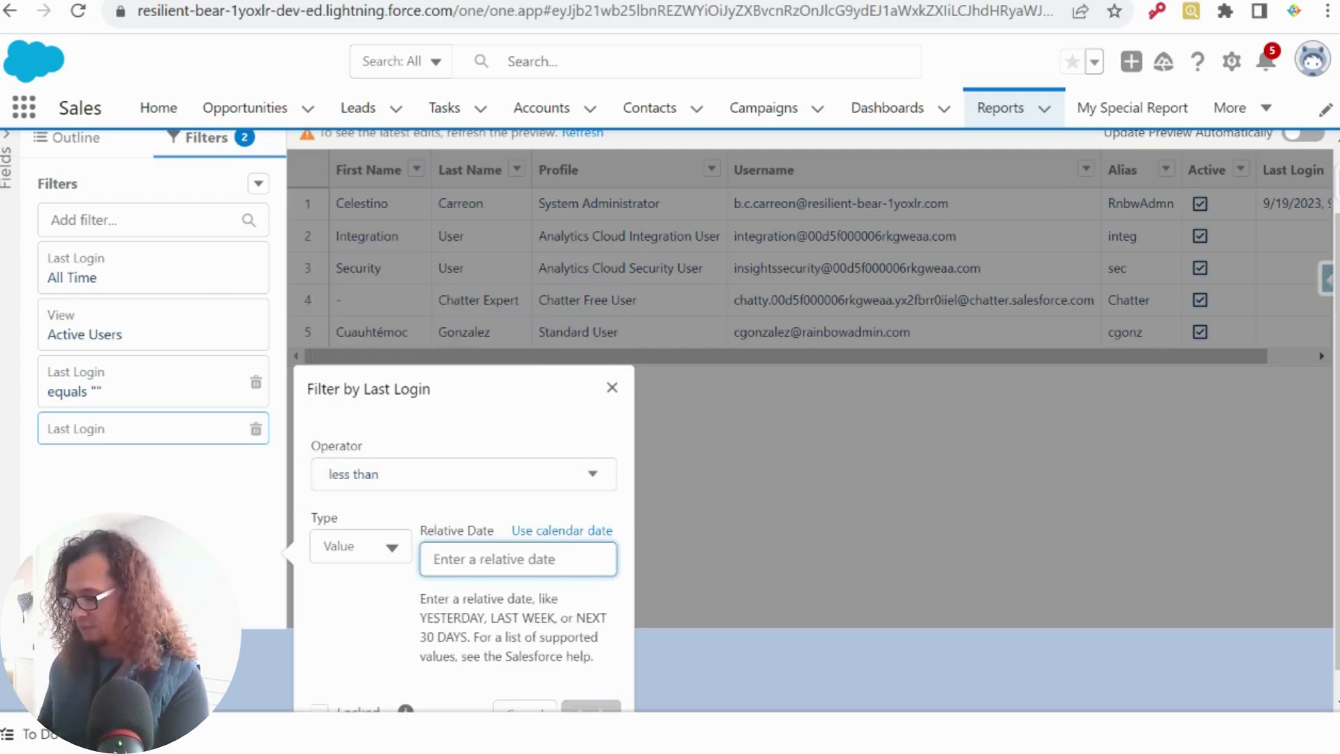
pyautogui.write('LAST')
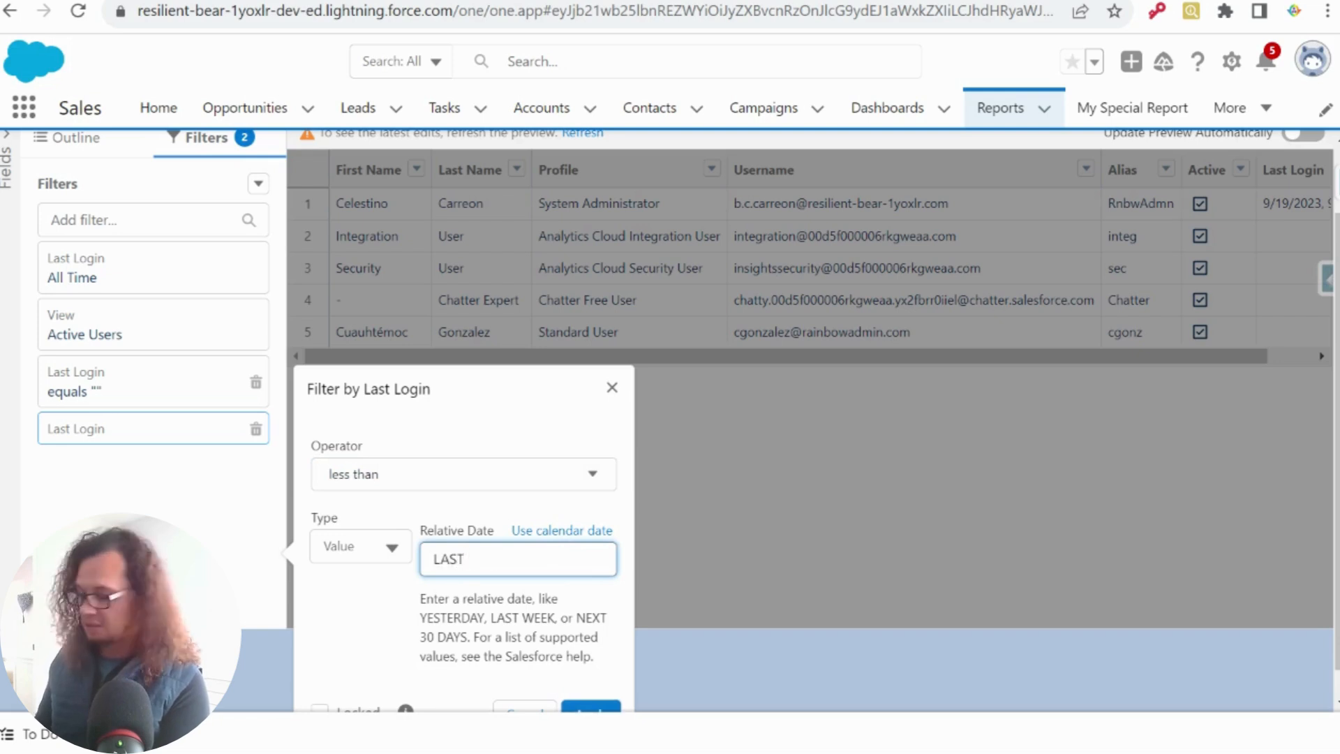
pyautogui.write(' 30 DAYS')
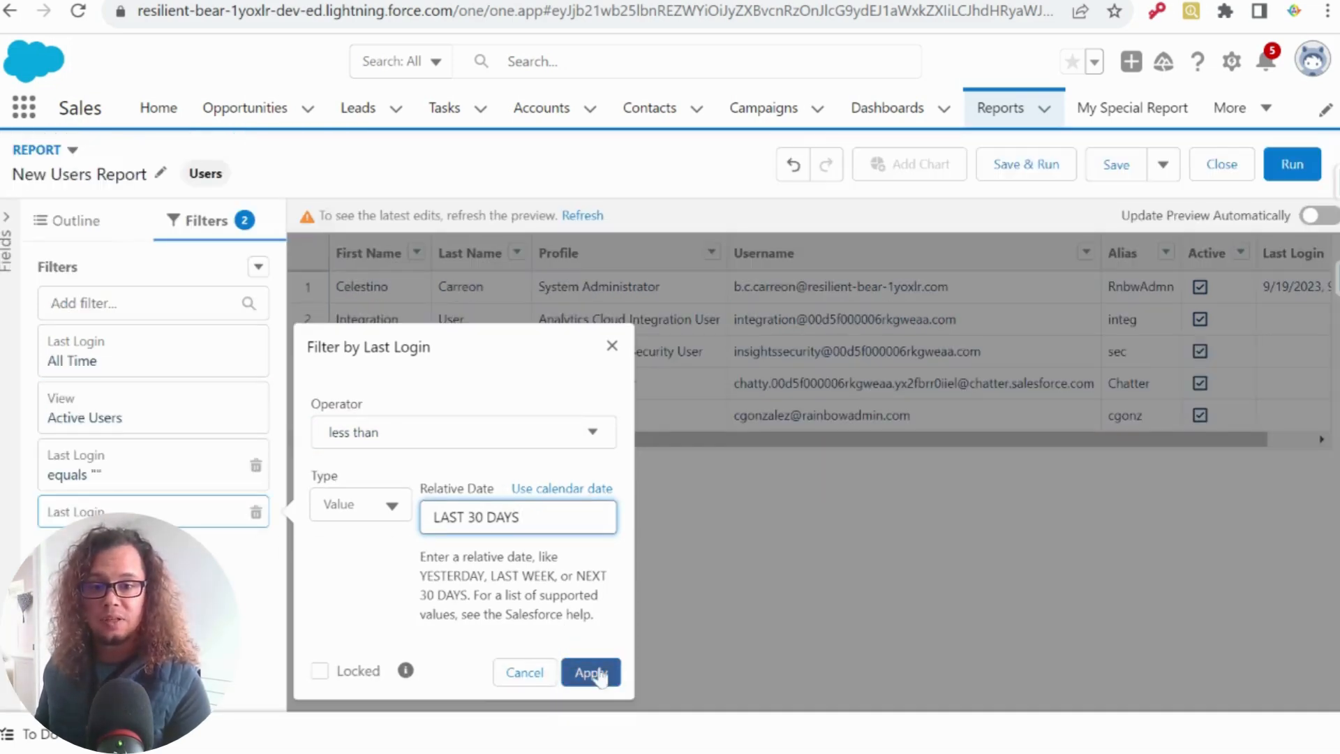
pyautogui.click(595, 672)
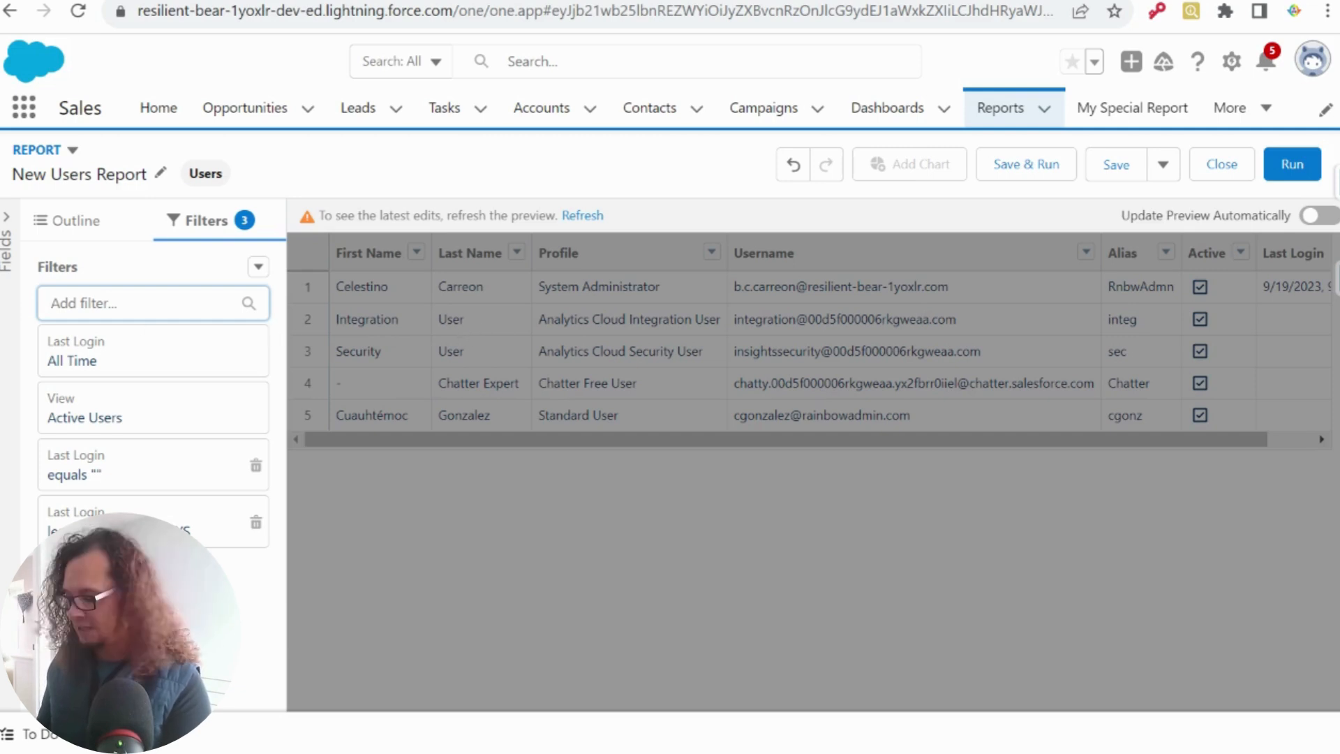
# Add a Full Name filter that equals "Integration User, Security User".
pyautogui.write('Full')
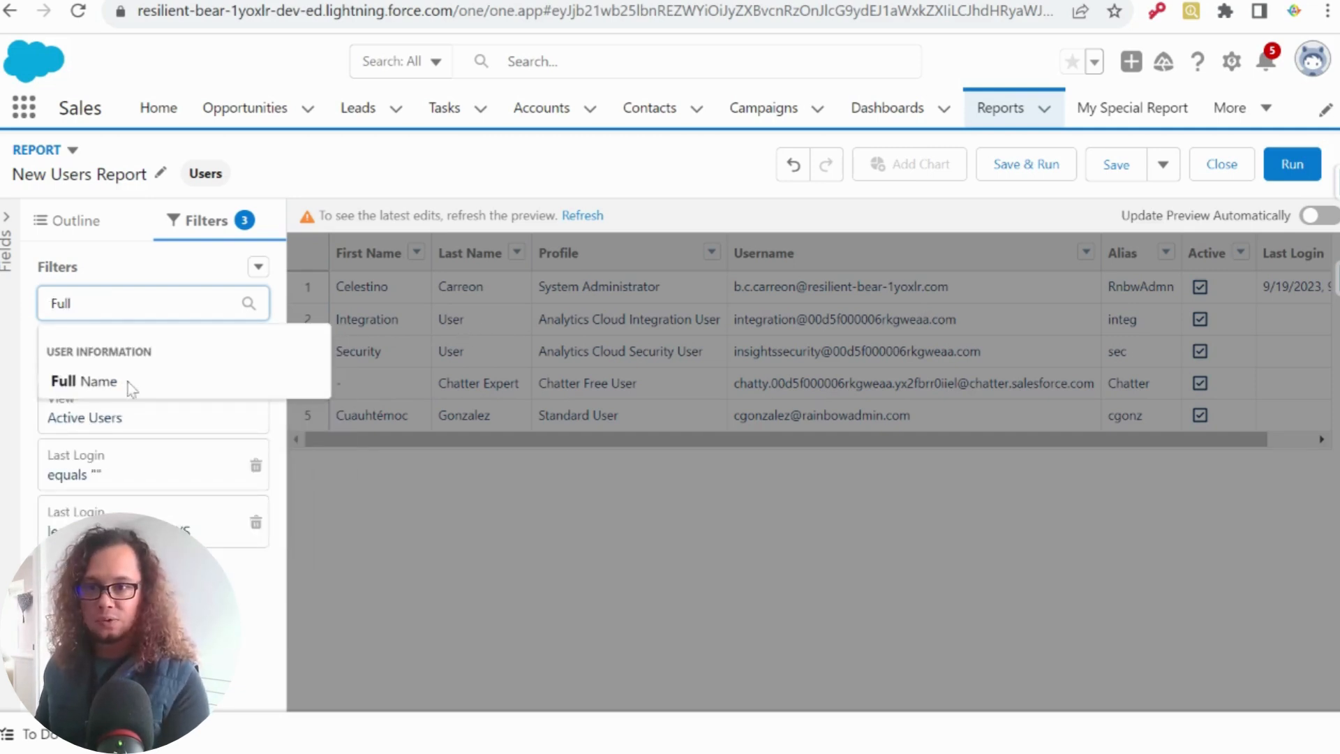
pyautogui.click(83, 381)
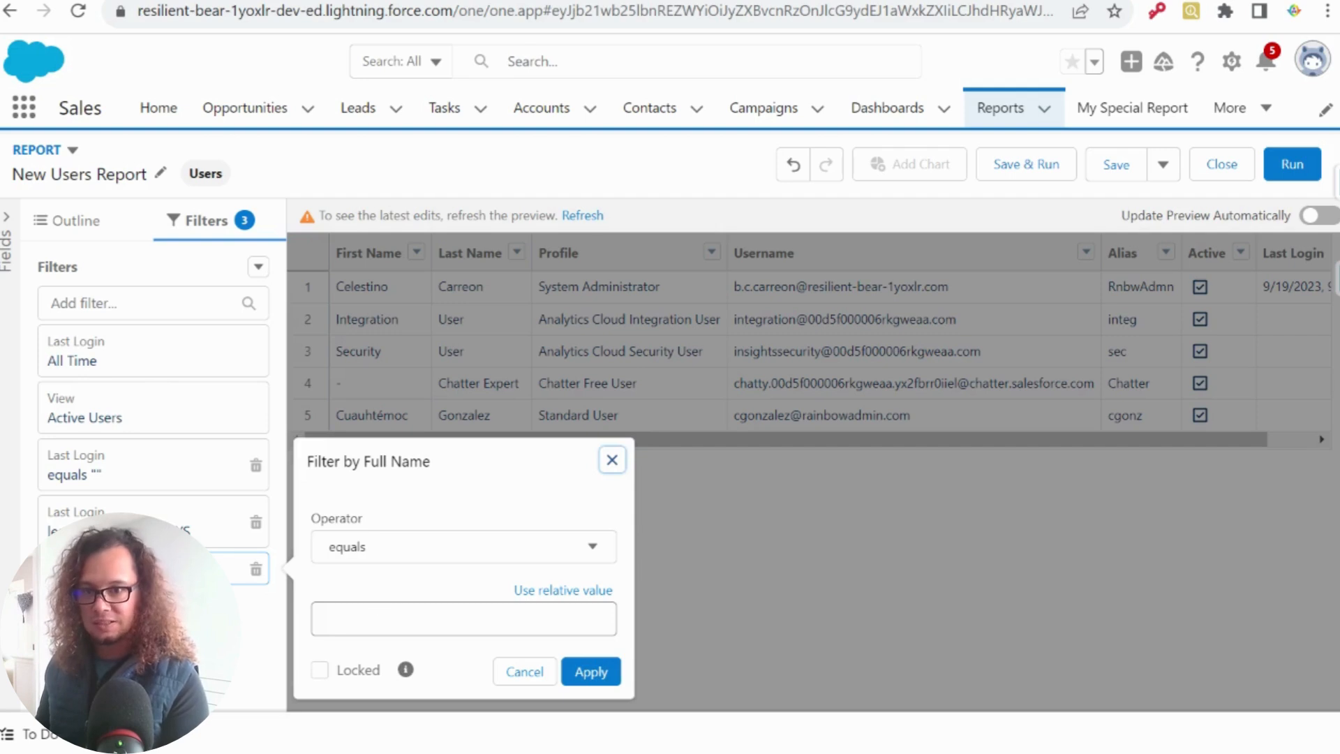
pyautogui.write('Integra')
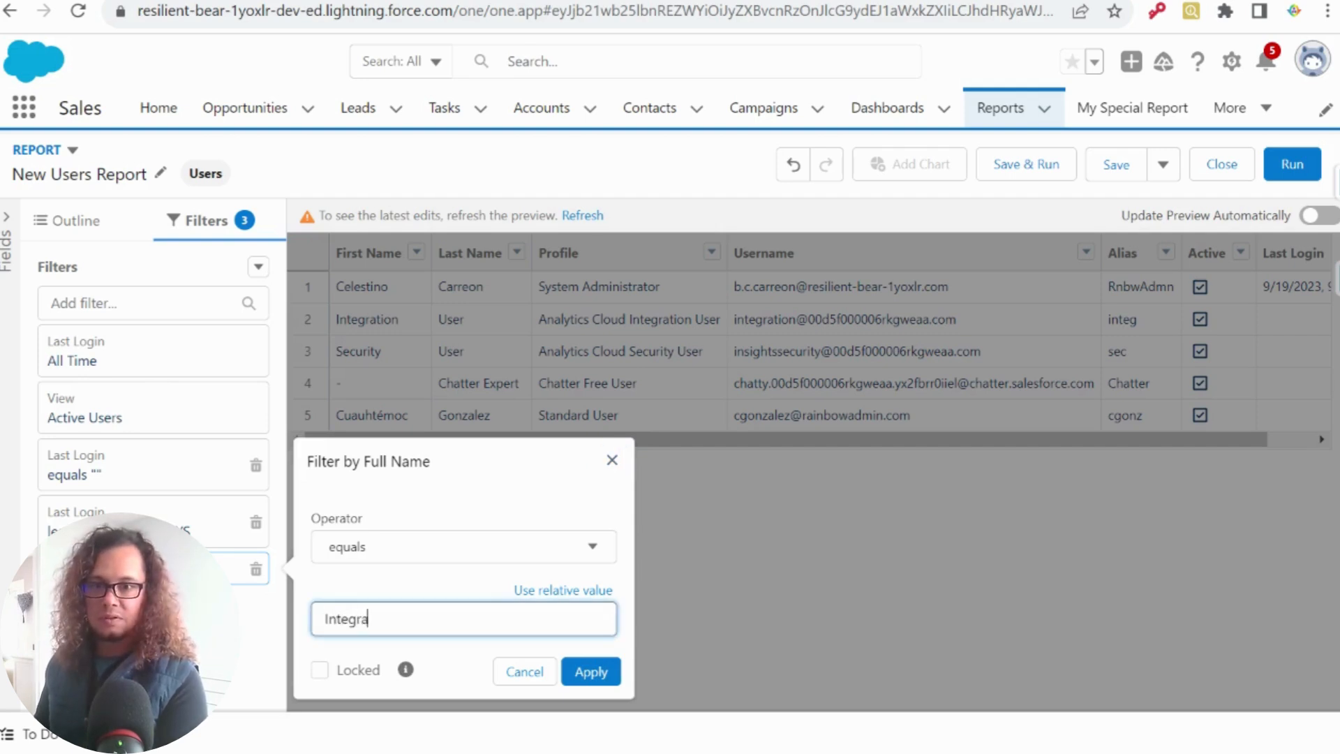
pyautogui.write('tion User, Security User')
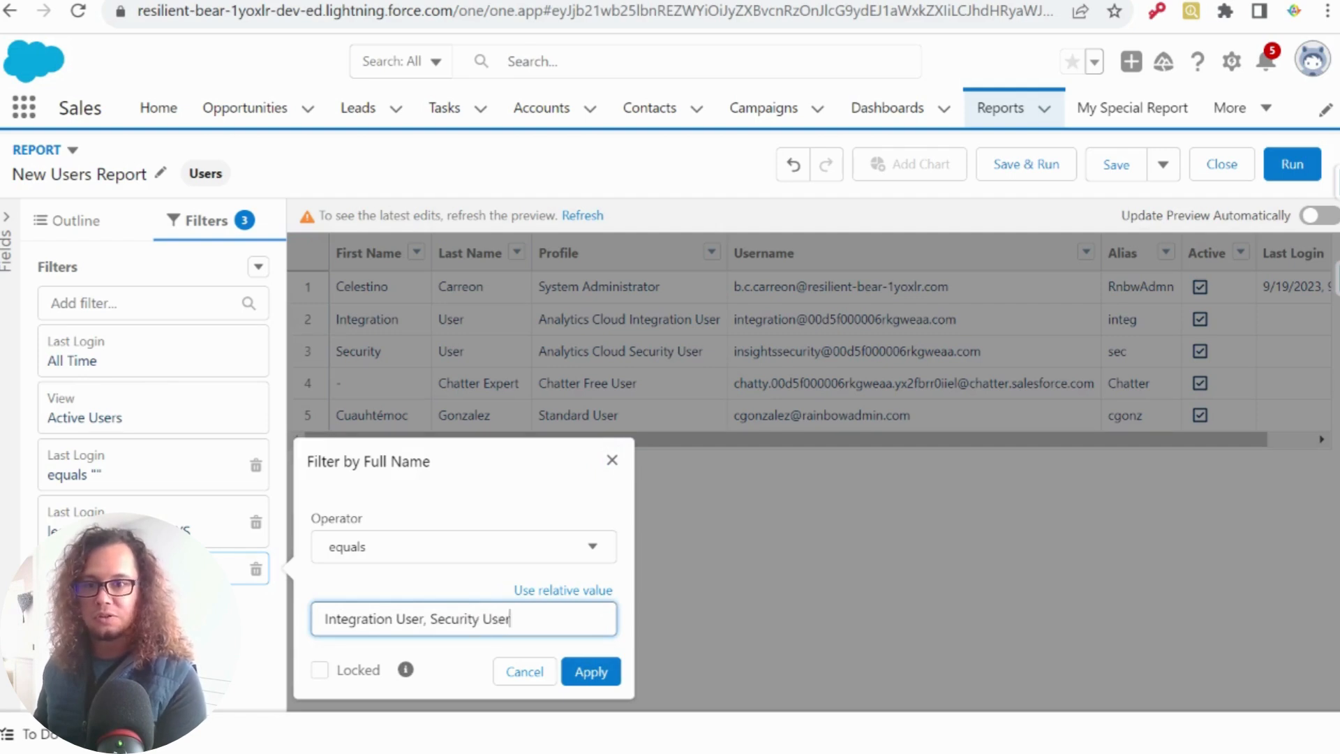
pyautogui.click(591, 672)
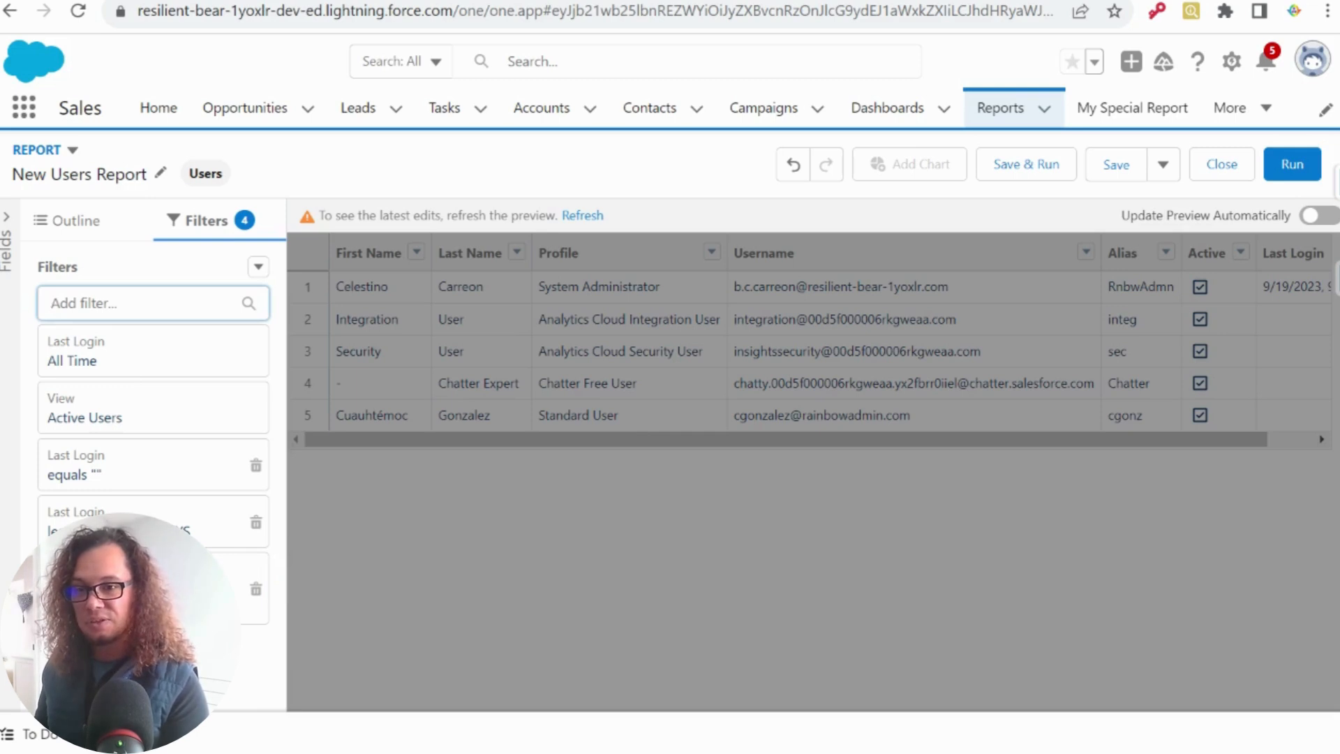
# Add a Created Date filter with the operator not equal to and the relative dates "TODAY, LAST 13 DAYS".
pyautogui.write('creat')
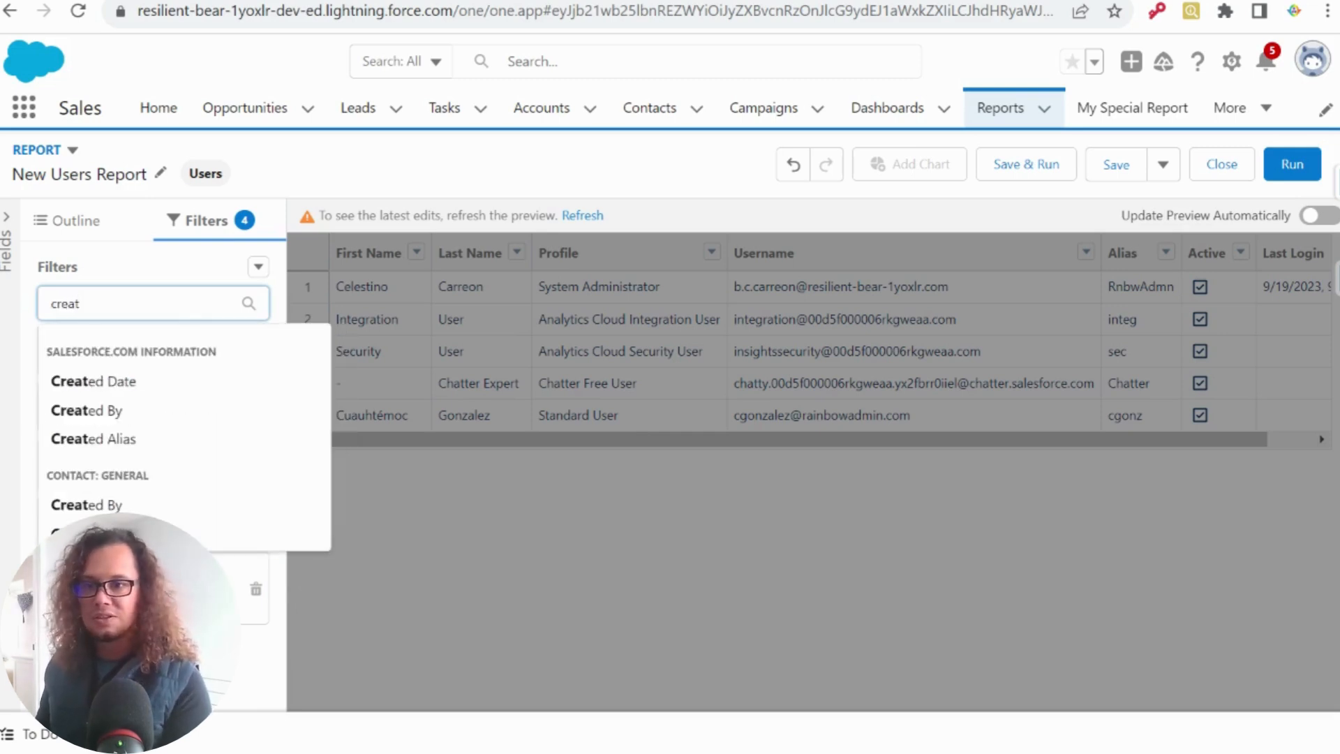
pyautogui.click(147, 381)
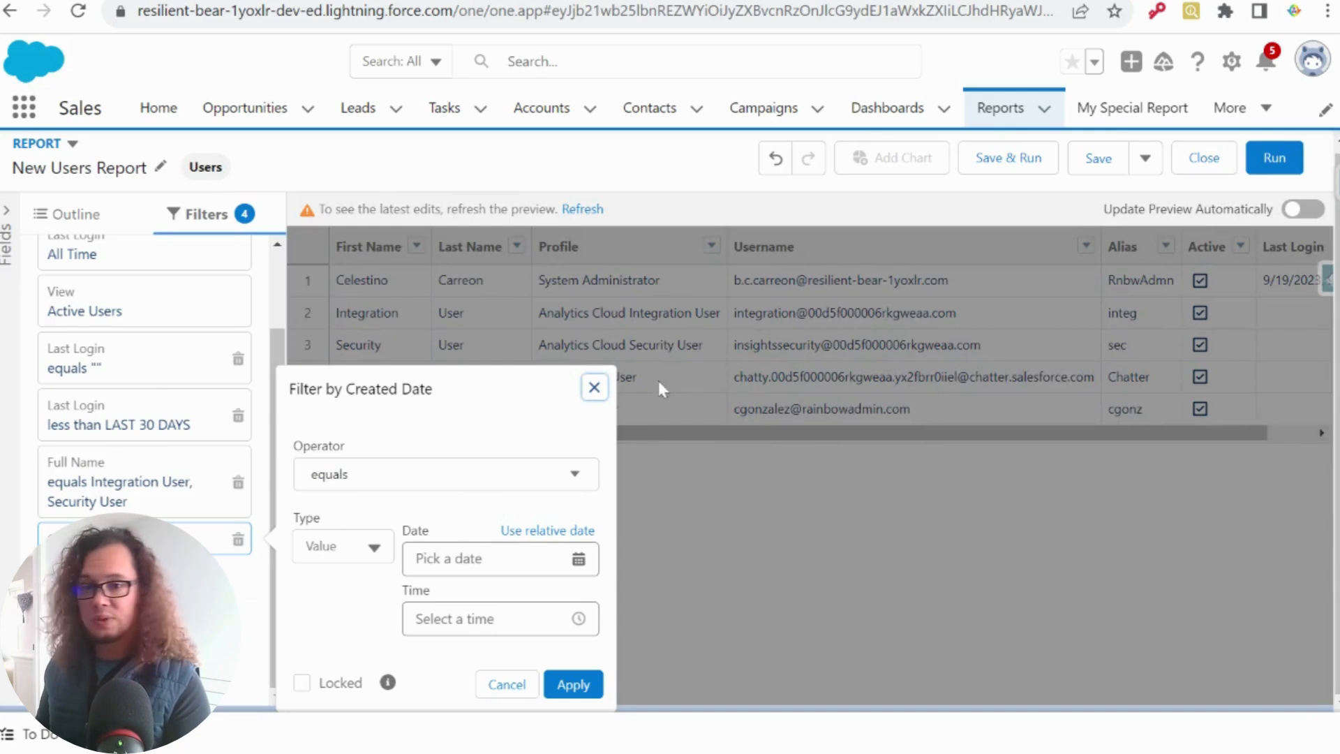
pyautogui.click(481, 474)
pyautogui.click(407, 313)
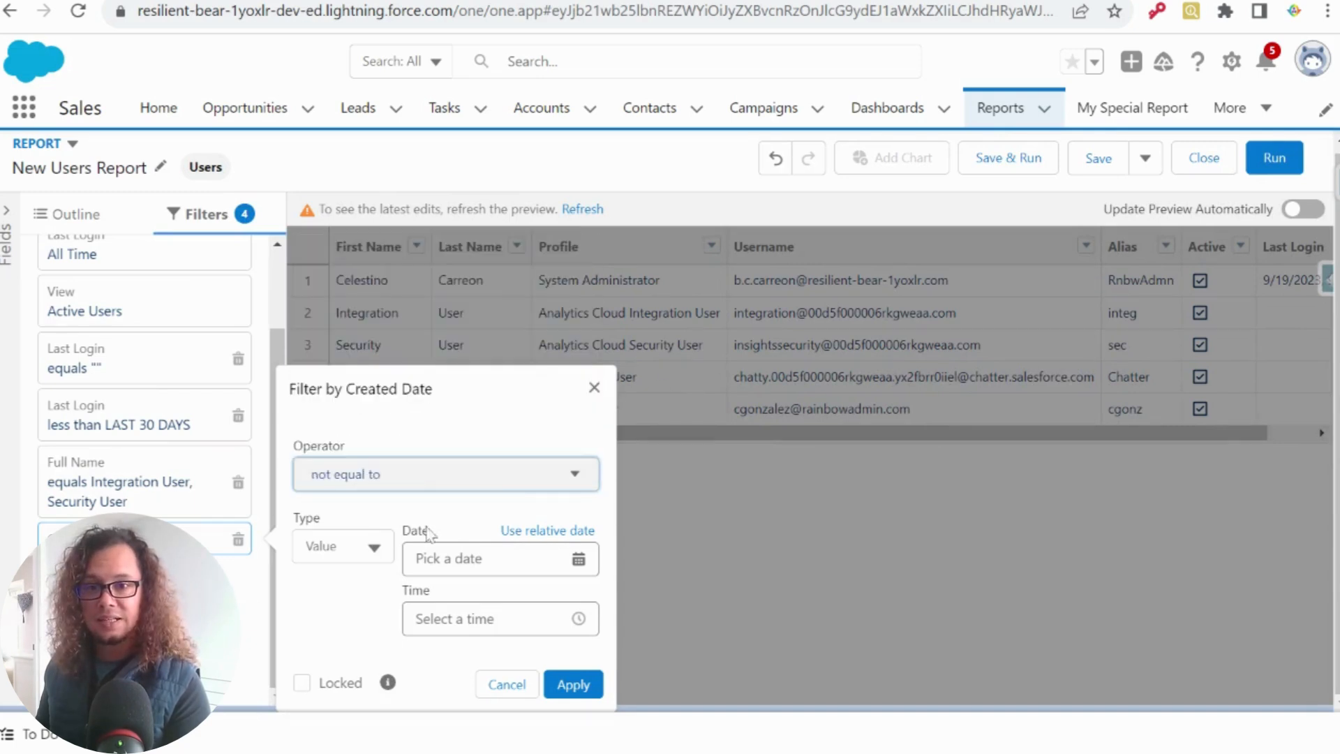
pyautogui.click(525, 534)
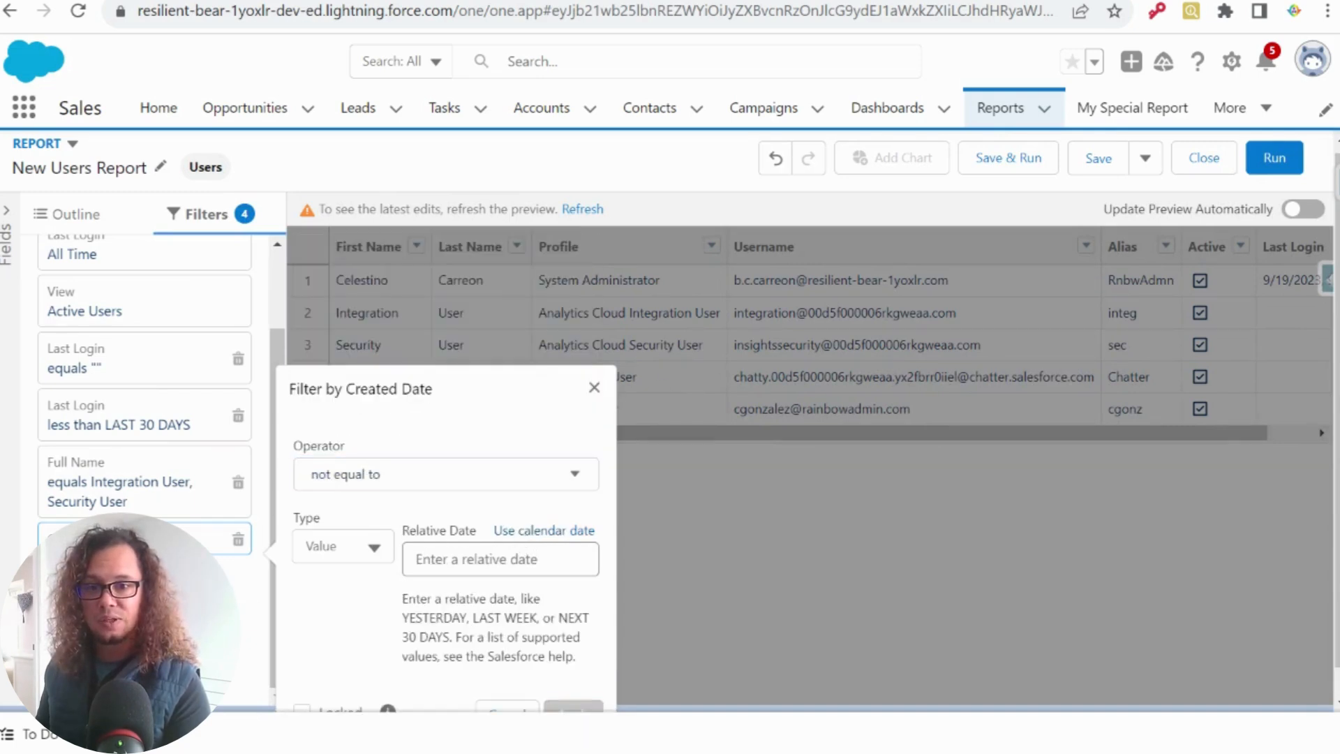
pyautogui.click(497, 551)
pyautogui.write('TODAY, LAST')
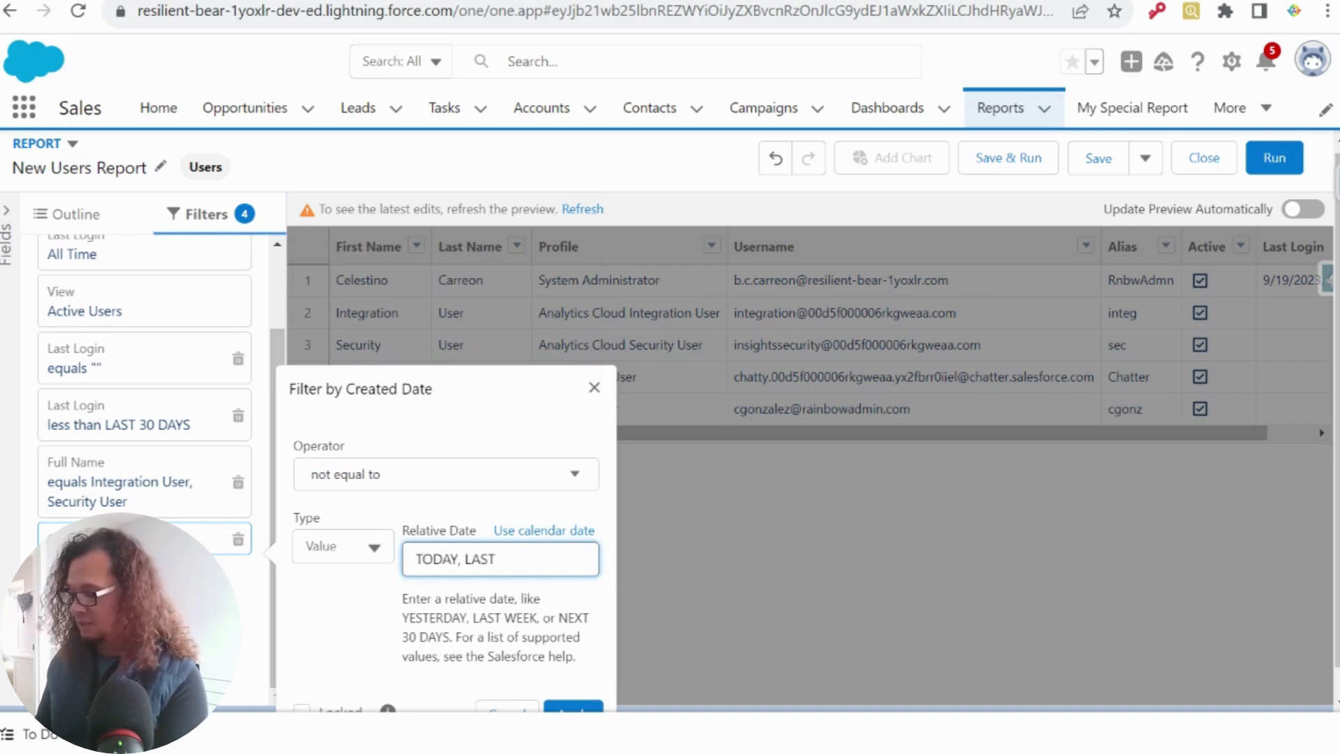
pyautogui.write(' 13 DAYS')
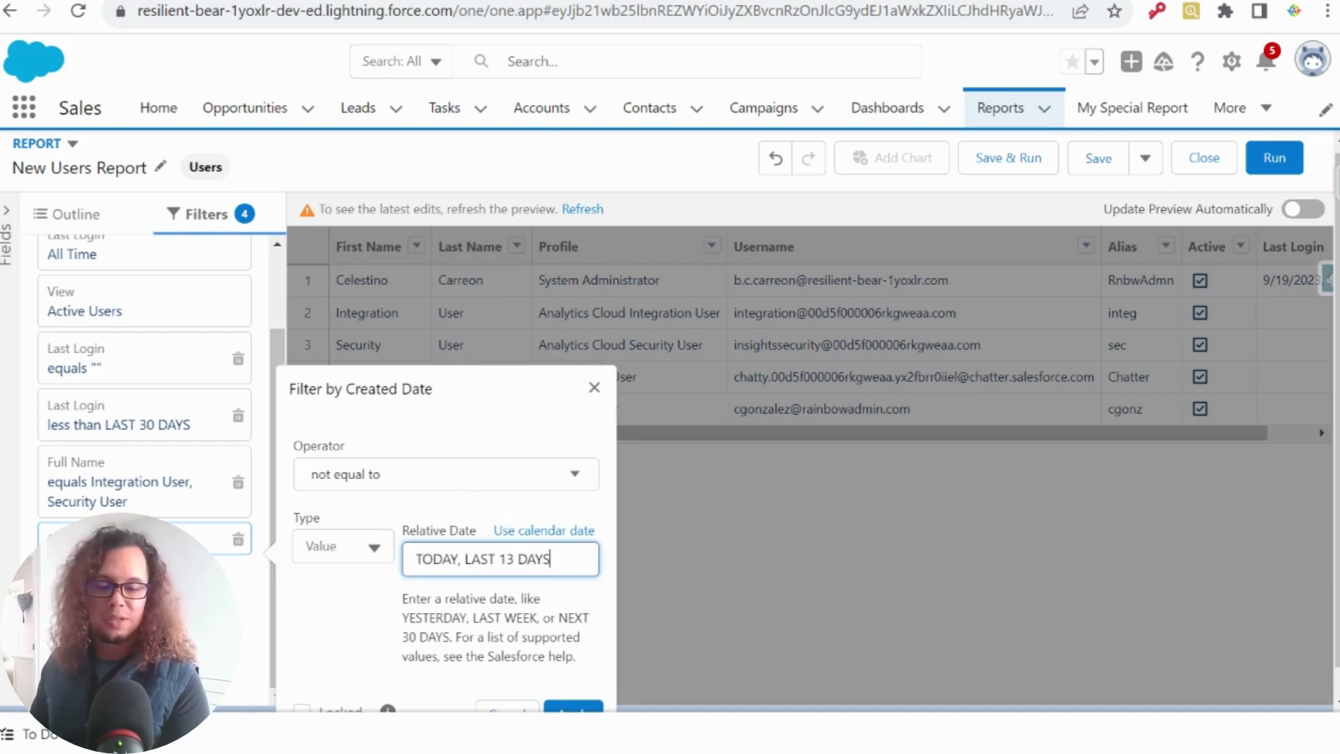
pyautogui.scroll(-1, 573, 663)
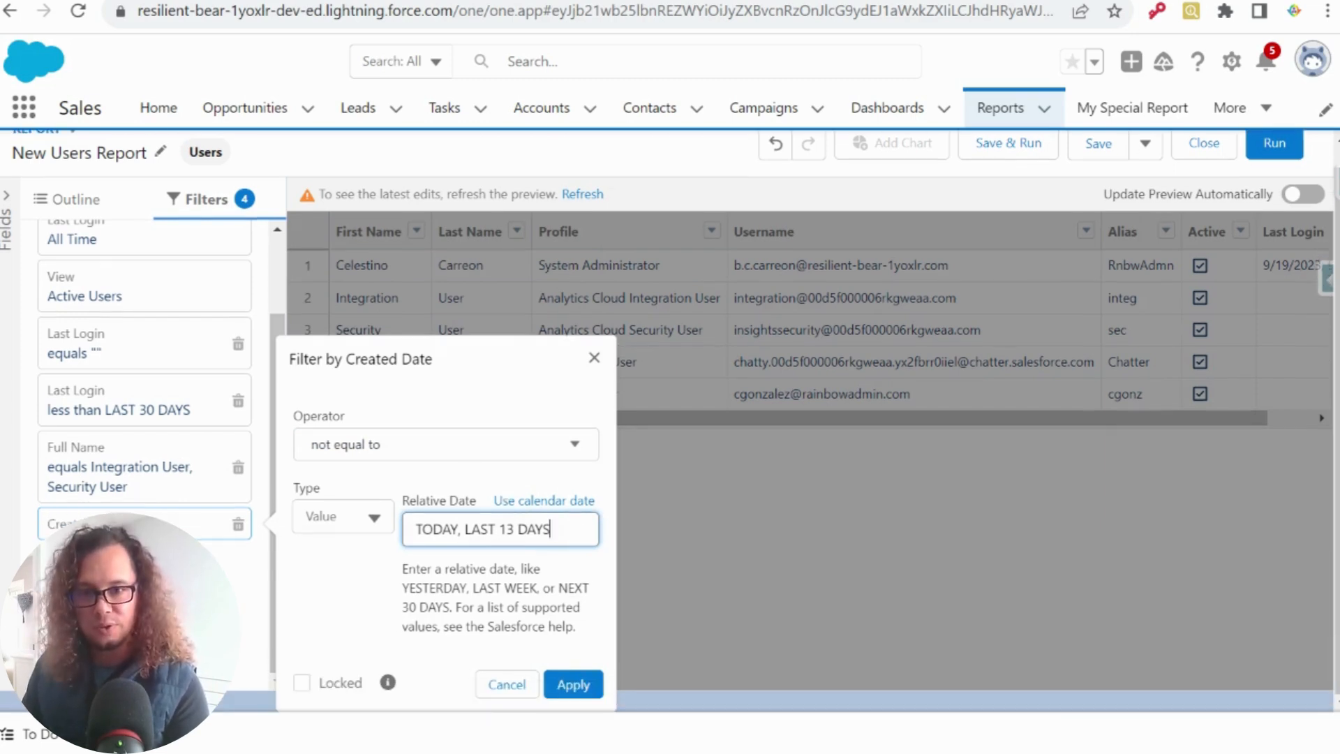
pyautogui.click(574, 684)
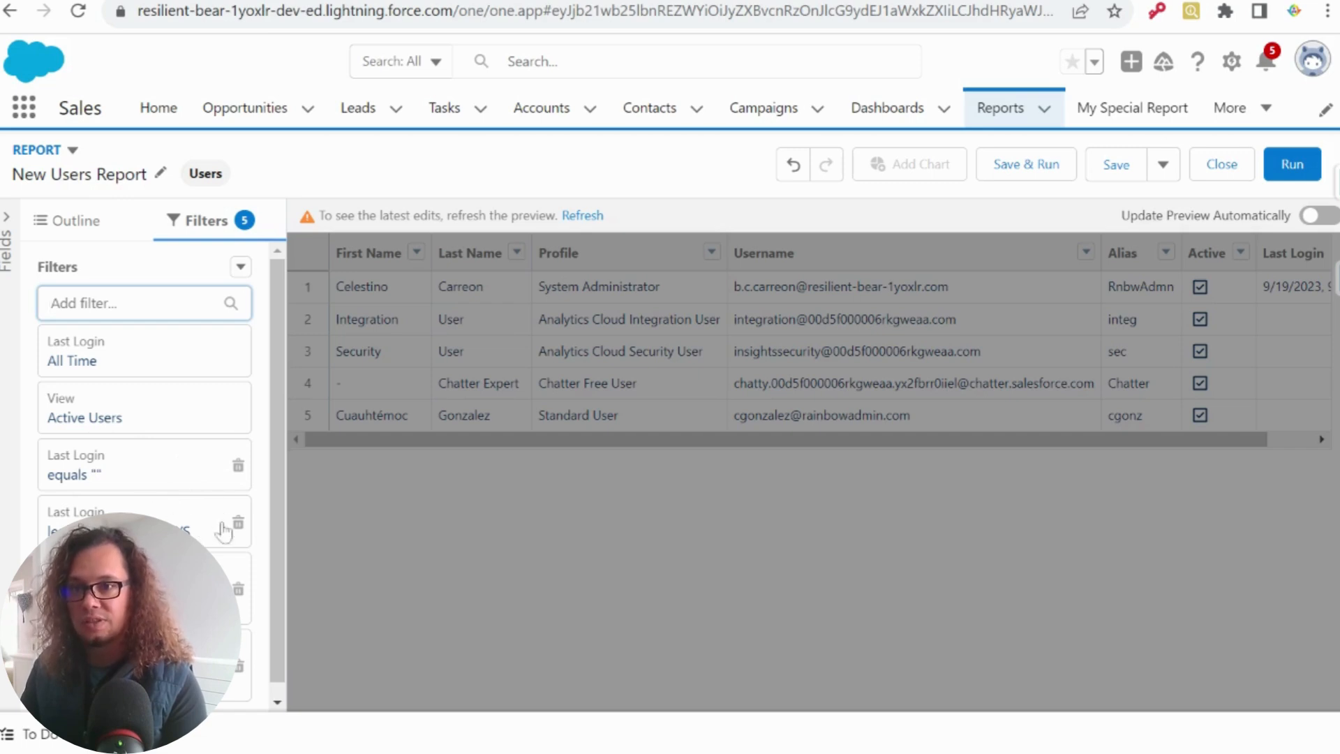
# Add filter logic to the report and set it to "(1 OR 2) AND 3 AND 4".
pyautogui.click(241, 268)
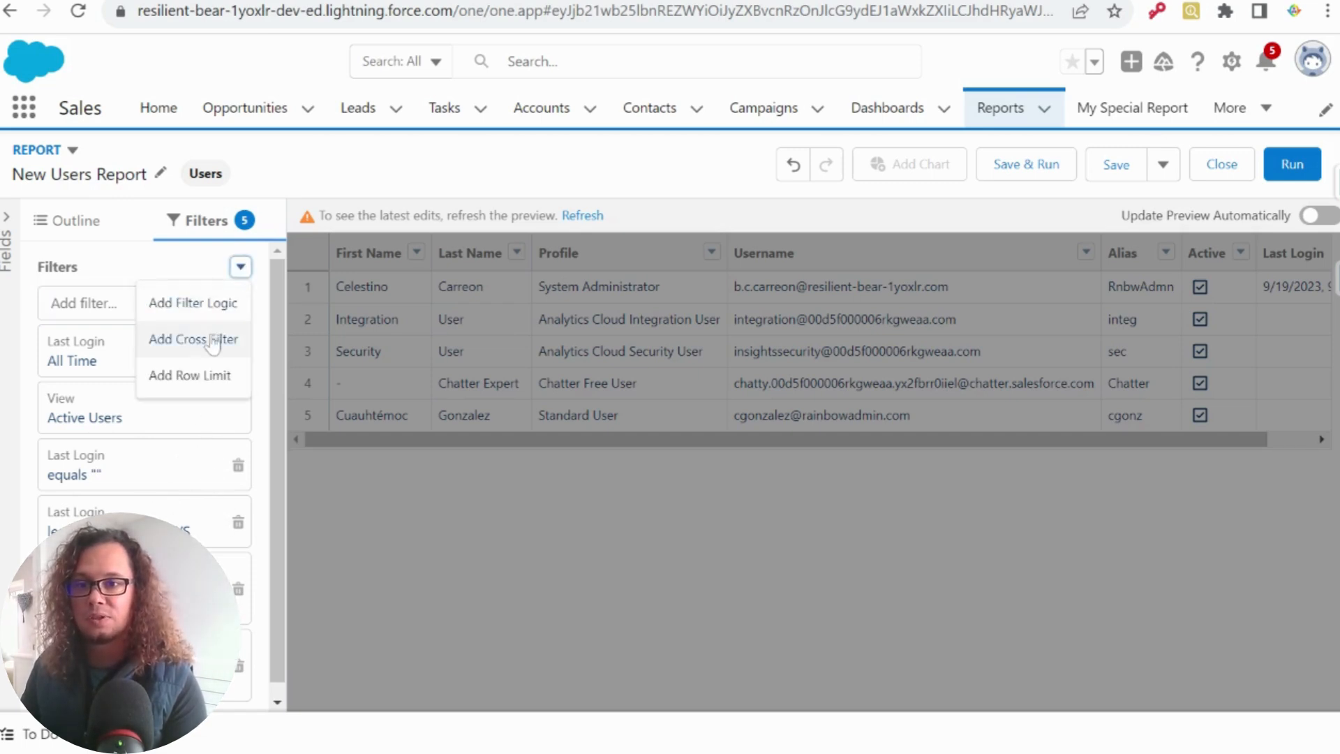
pyautogui.click(195, 303)
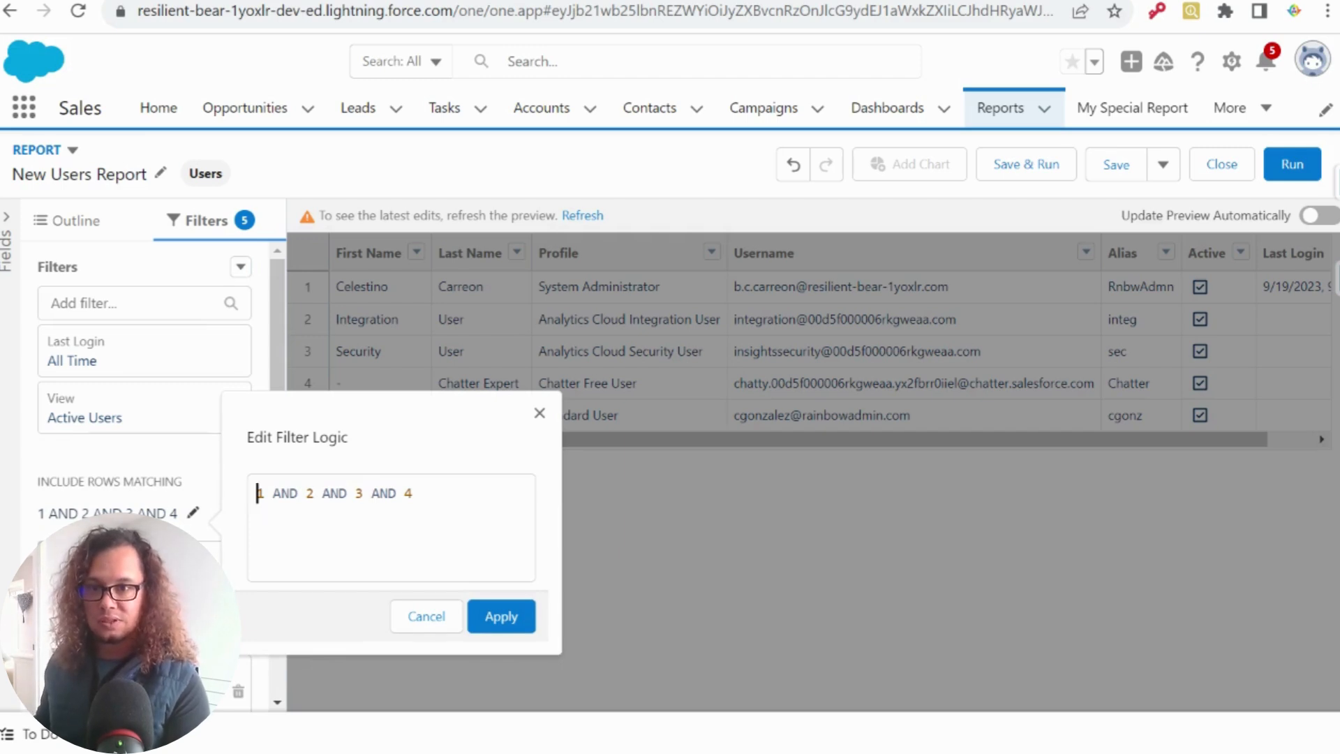
pyautogui.write('(')
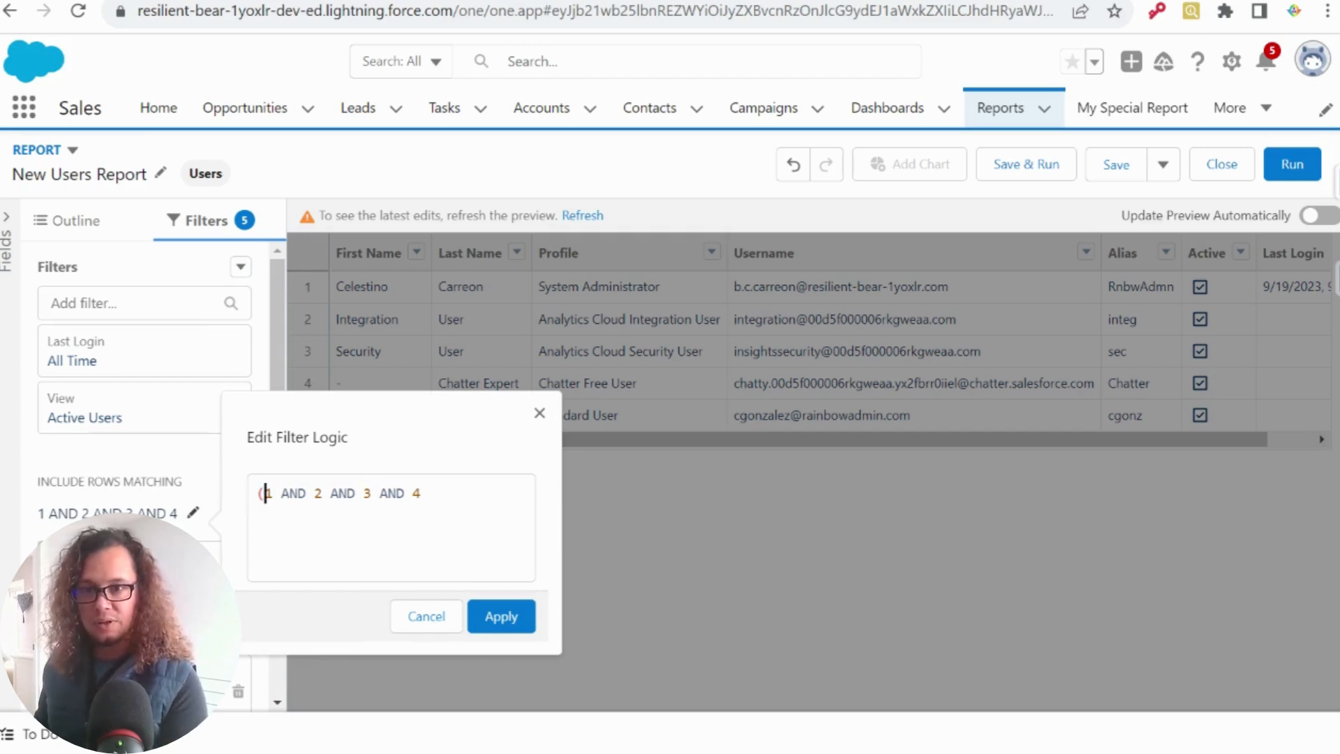
pyautogui.click(315, 493)
pyautogui.write(')')
pyautogui.press('Left')
pyautogui.press('Left')
pyautogui.press('Left')
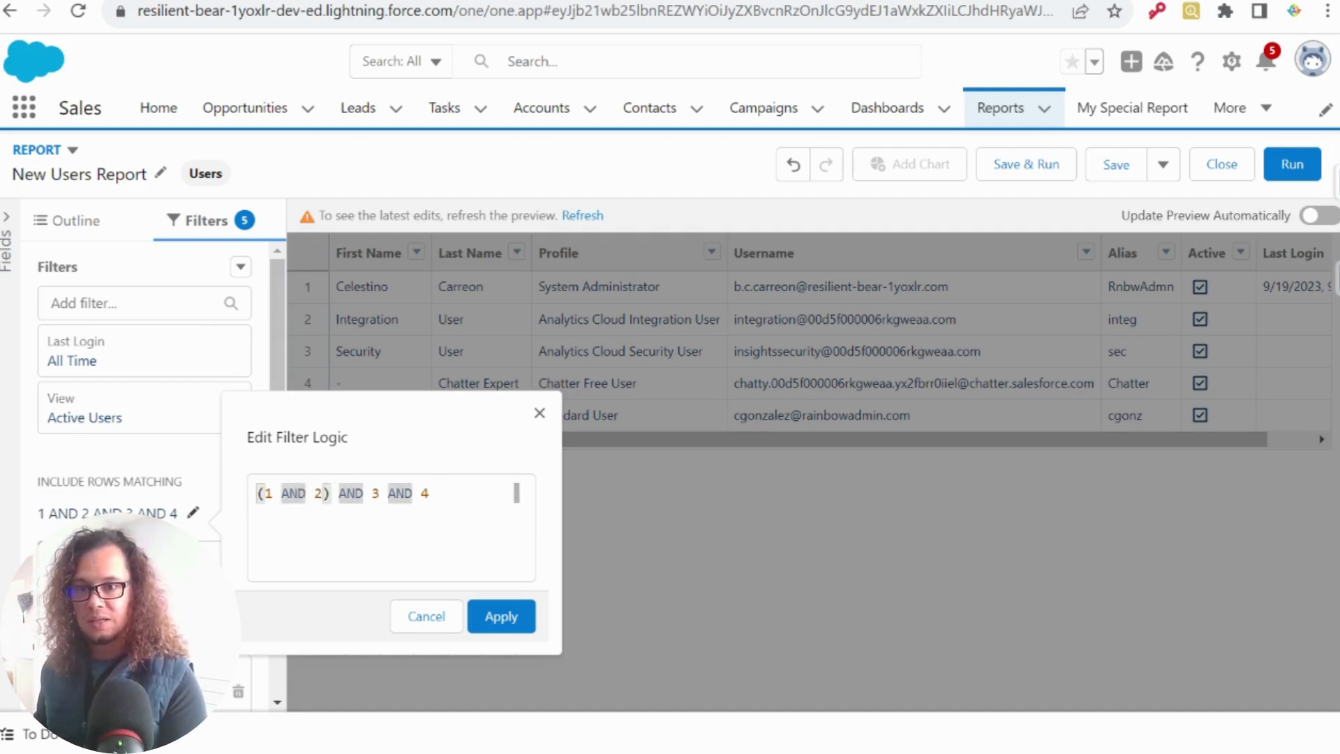
pyautogui.press('BackSpace')
pyautogui.press('BackSpace')
pyautogui.press('BackSpace')
pyautogui.write('OR')
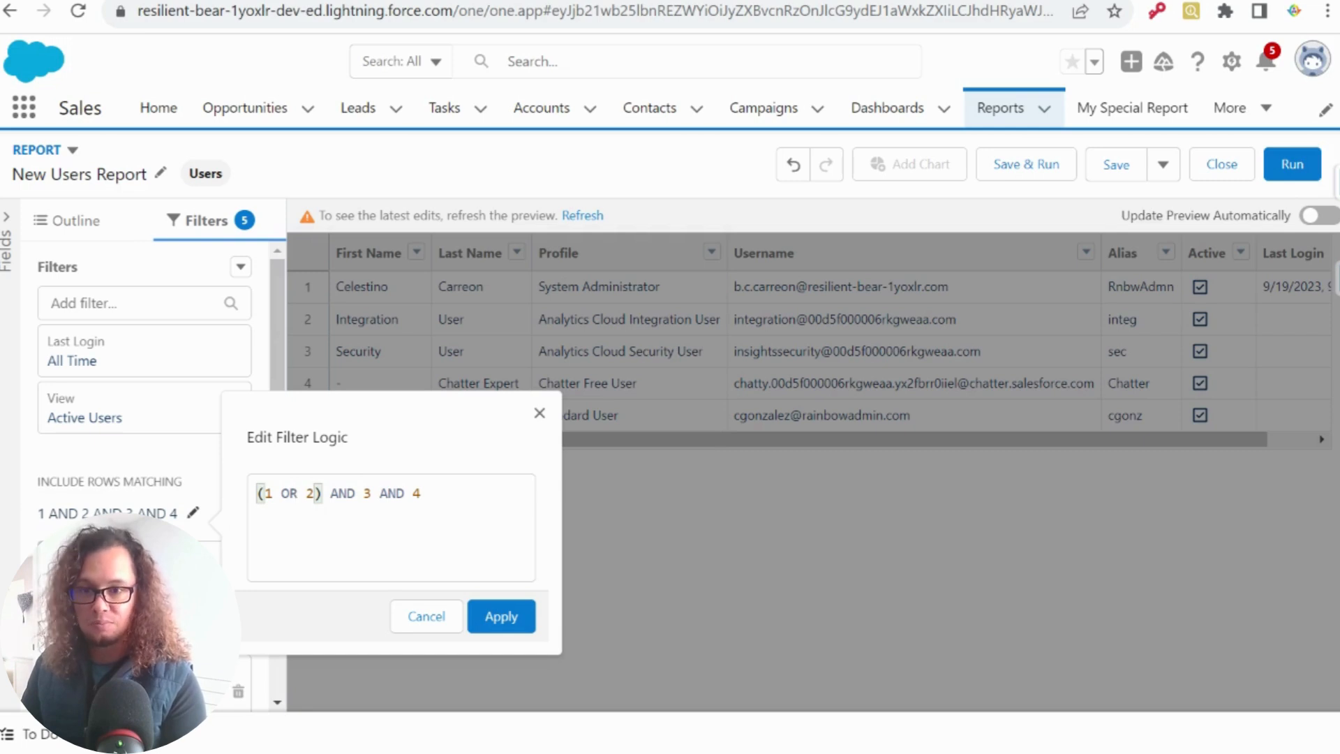
pyautogui.scroll(-2, 140, 418)
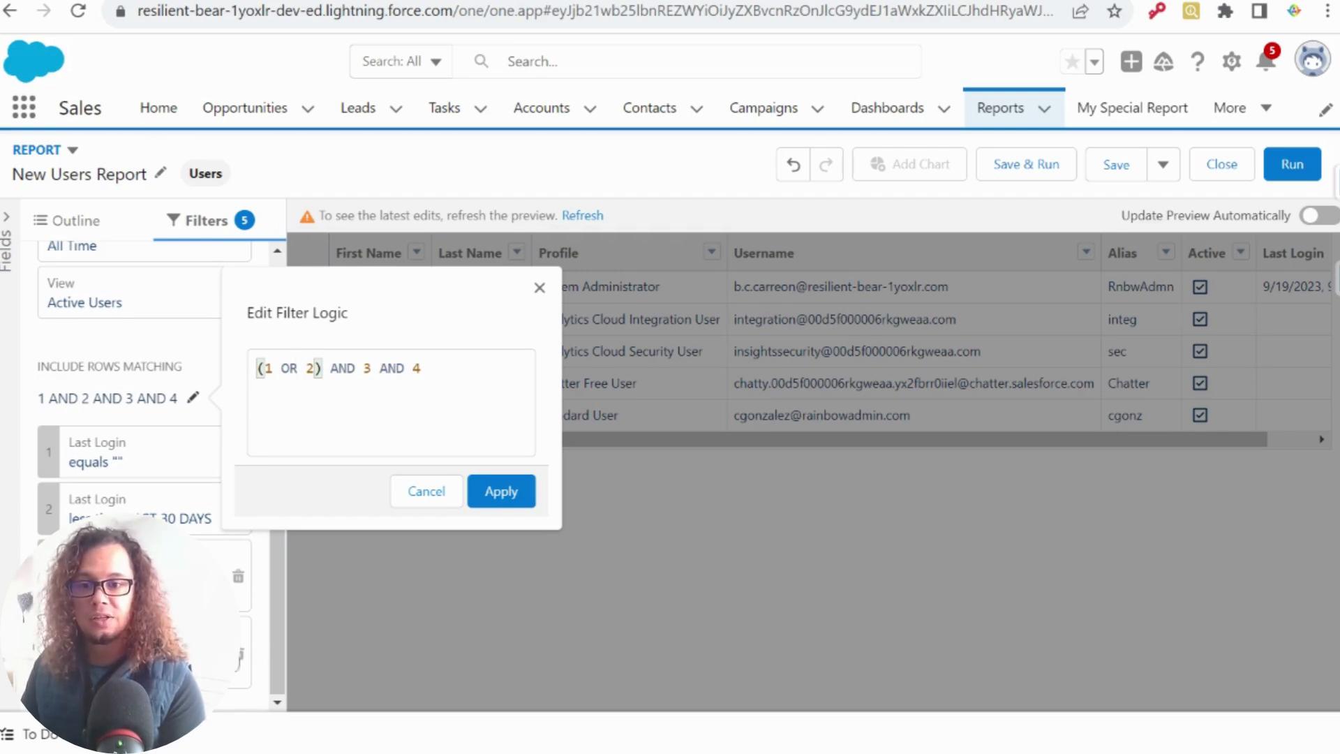
pyautogui.click(500, 492)
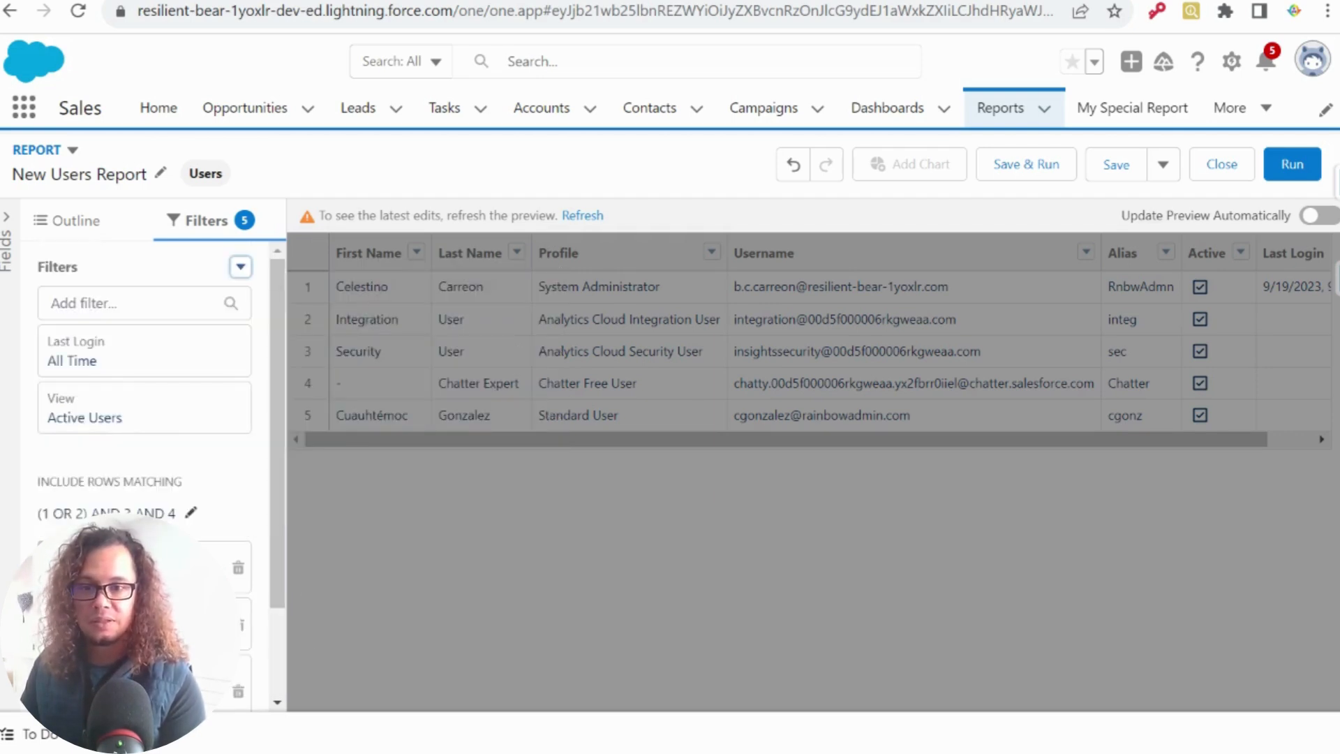
# Change the Full Name filter's operator to not equal to, apply it, and run the report.
pyautogui.scroll(-2, 154, 579)
pyautogui.click(153, 576)
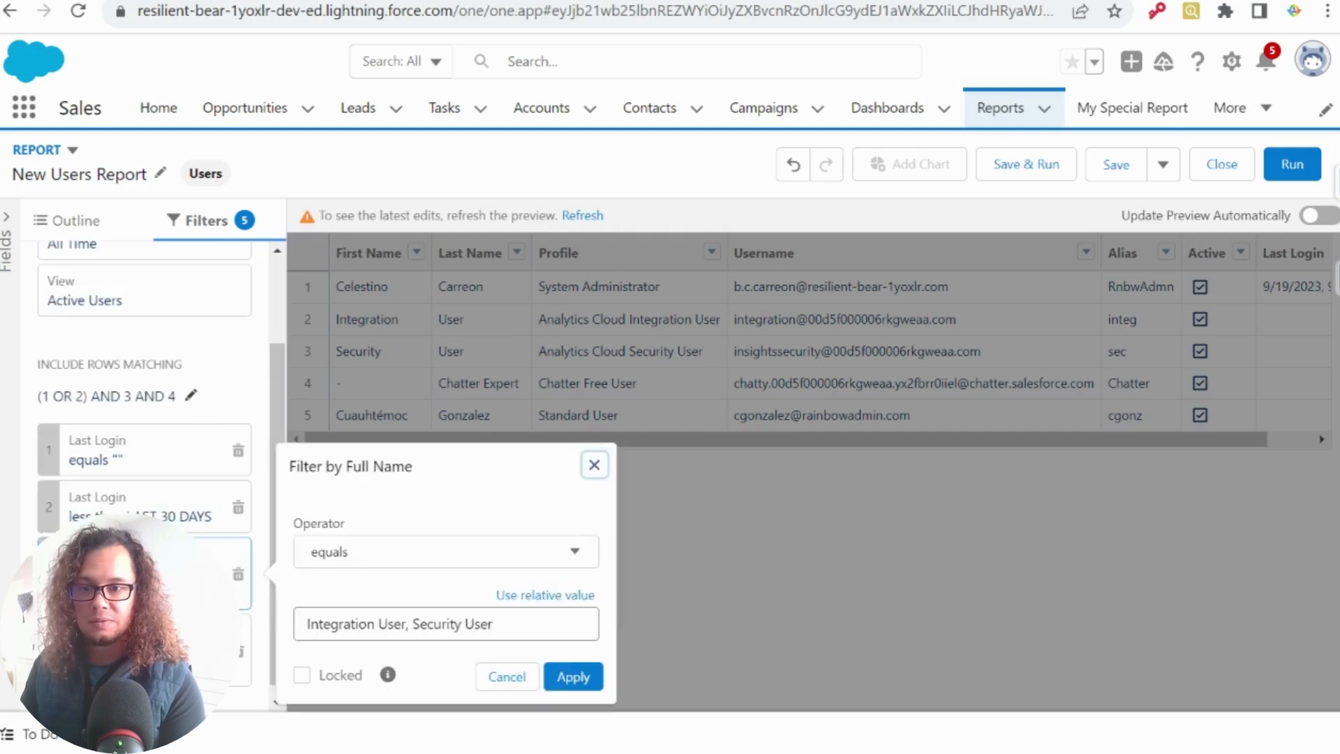
pyautogui.click(400, 546)
pyautogui.click(377, 360)
pyautogui.click(573, 665)
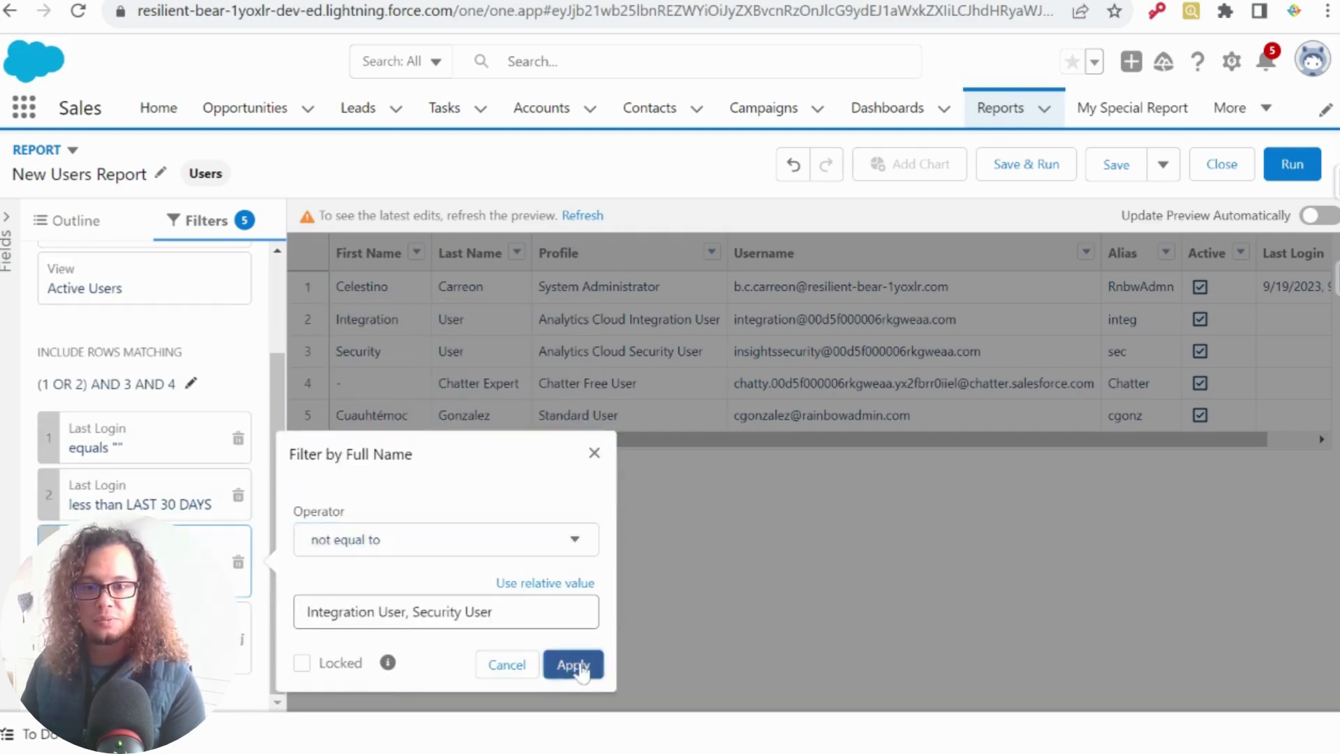
pyautogui.click(1292, 164)
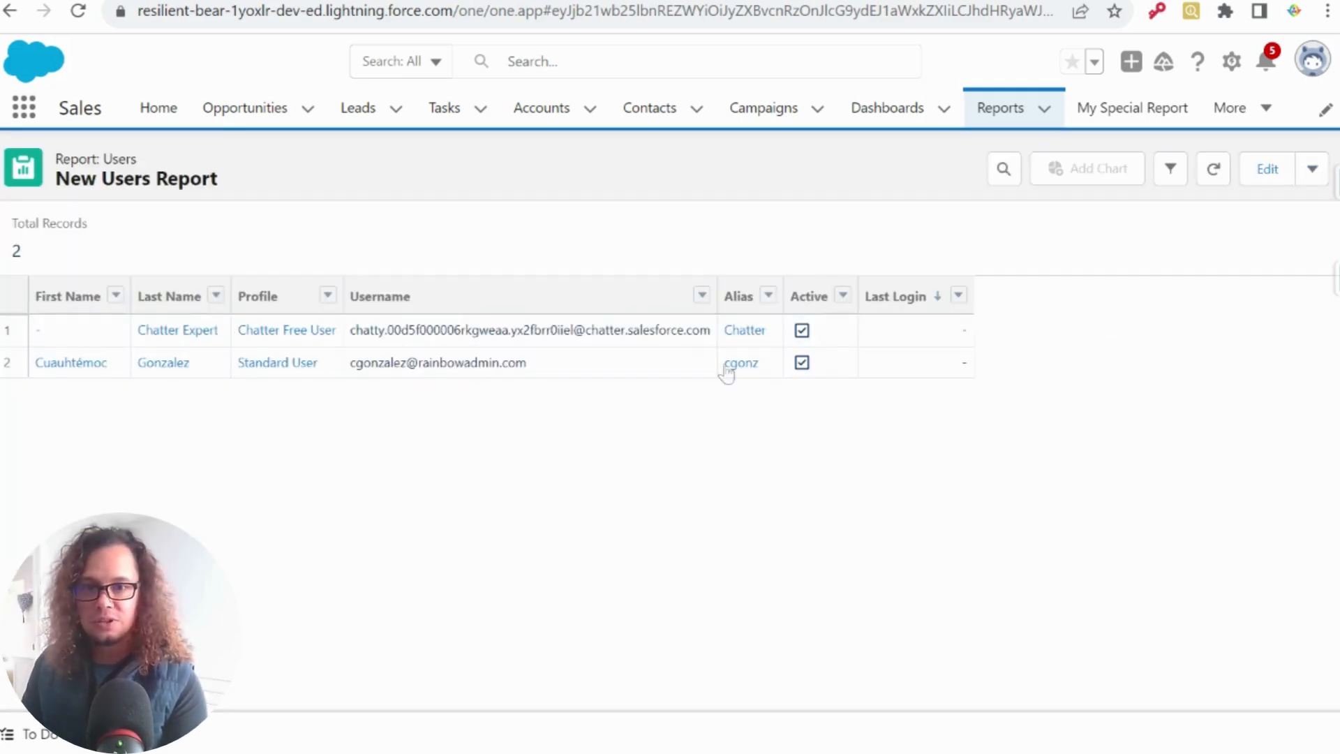
# Copy the last name "Chatter Expert" from the report results and add it to the Full Name filter's excluded values, then apply the filter.
pyautogui.moveTo(225, 332); pyautogui.dragTo(137, 335)
pyautogui.hotkey('ctrl', 'c')
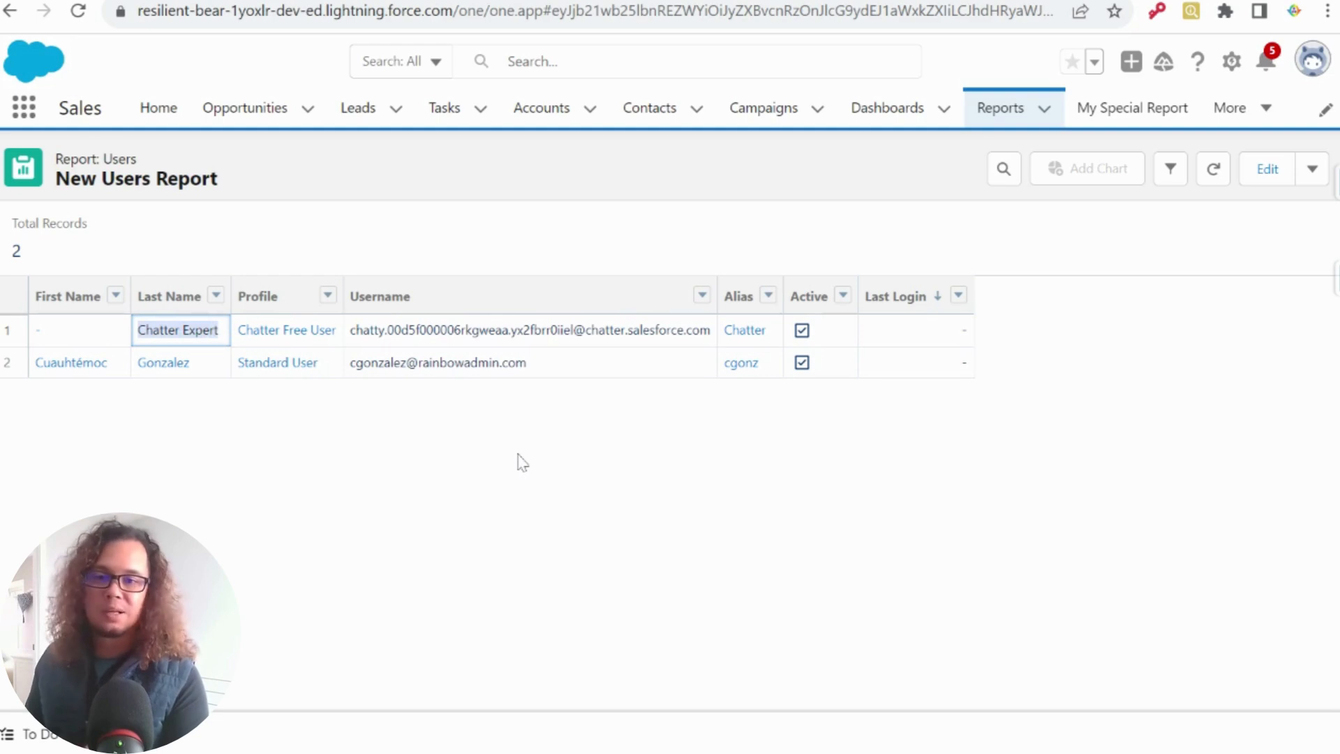
pyautogui.click(1170, 175)
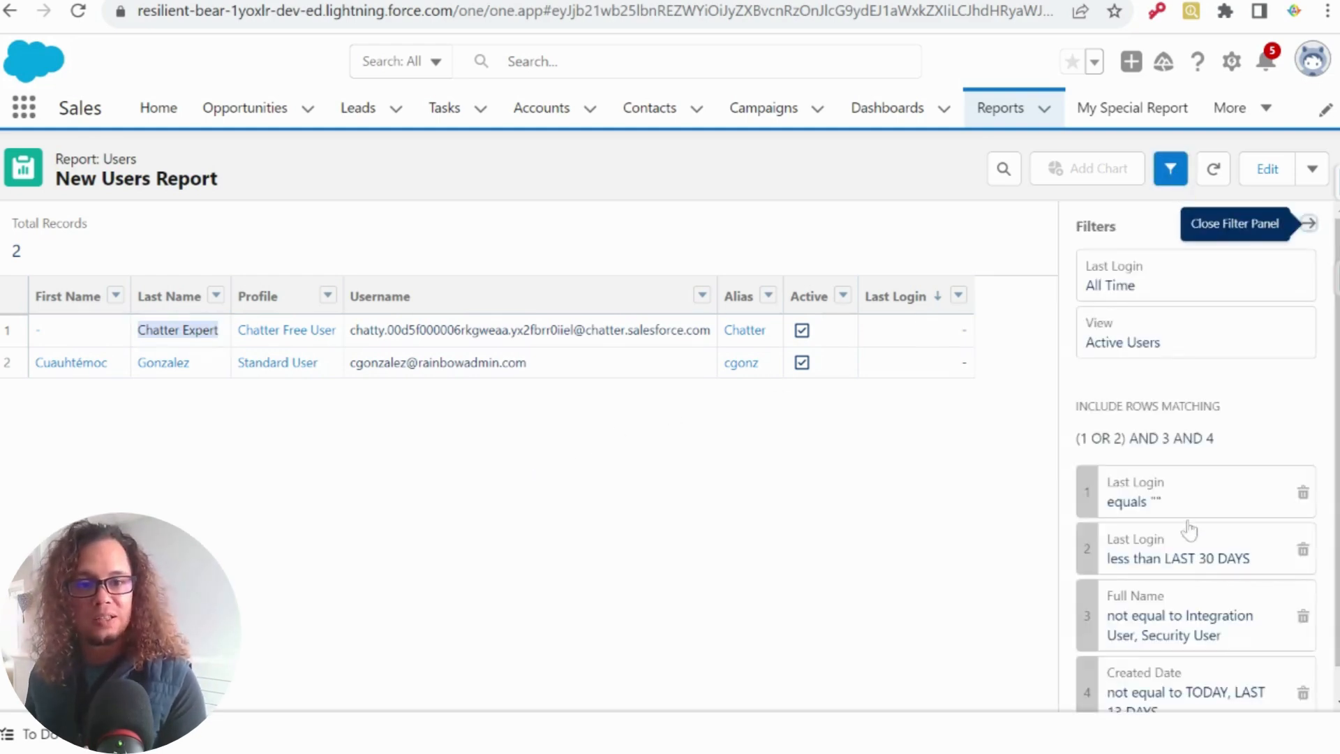
pyautogui.scroll(-1, 1194, 523)
pyautogui.click(1204, 604)
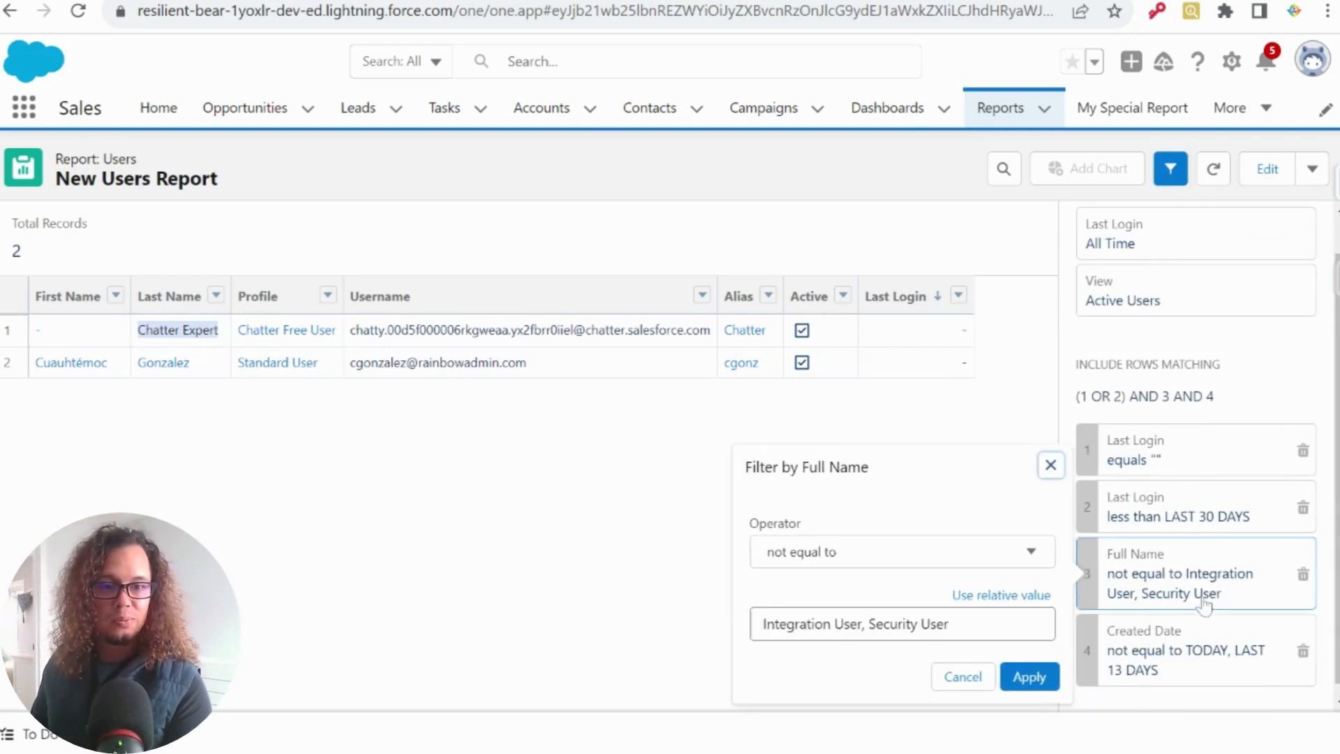
pyautogui.scroll(-1, 1205, 605)
pyautogui.click(969, 613)
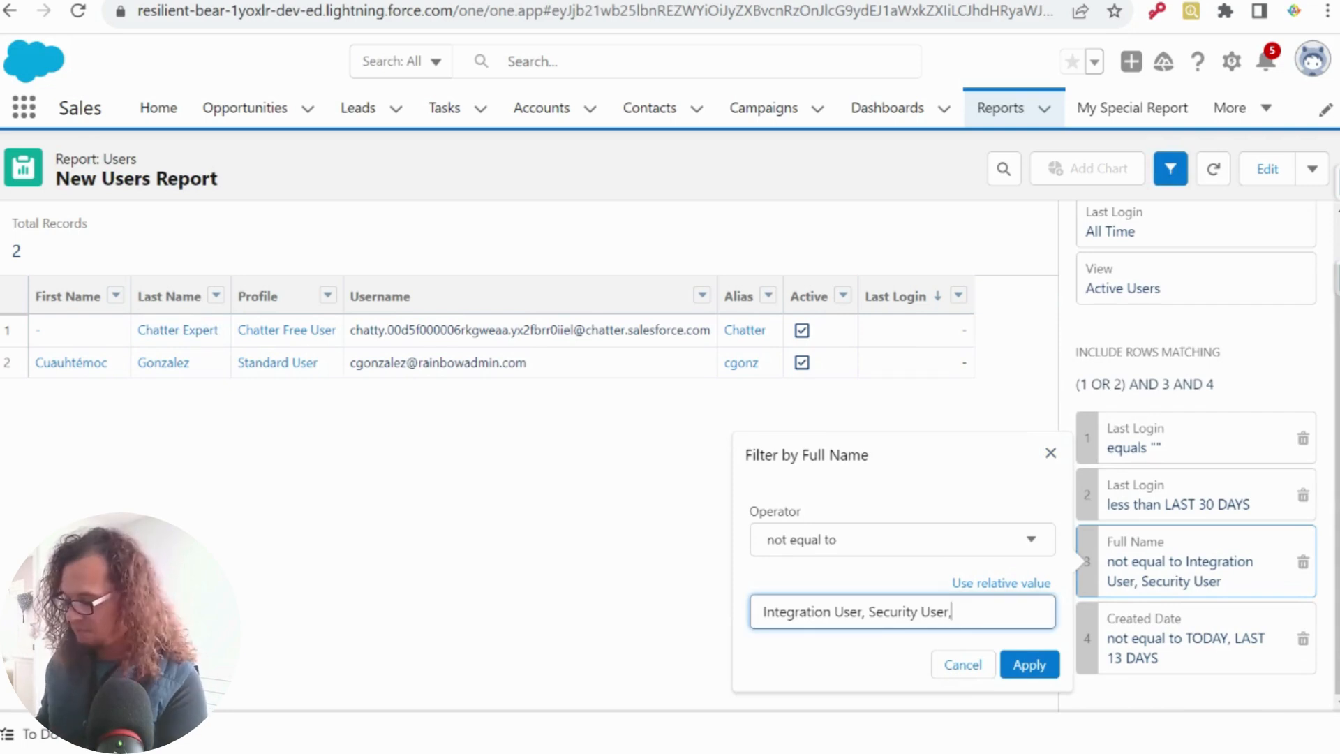
pyautogui.write(',')
pyautogui.hotkey('ctrl', 'v')
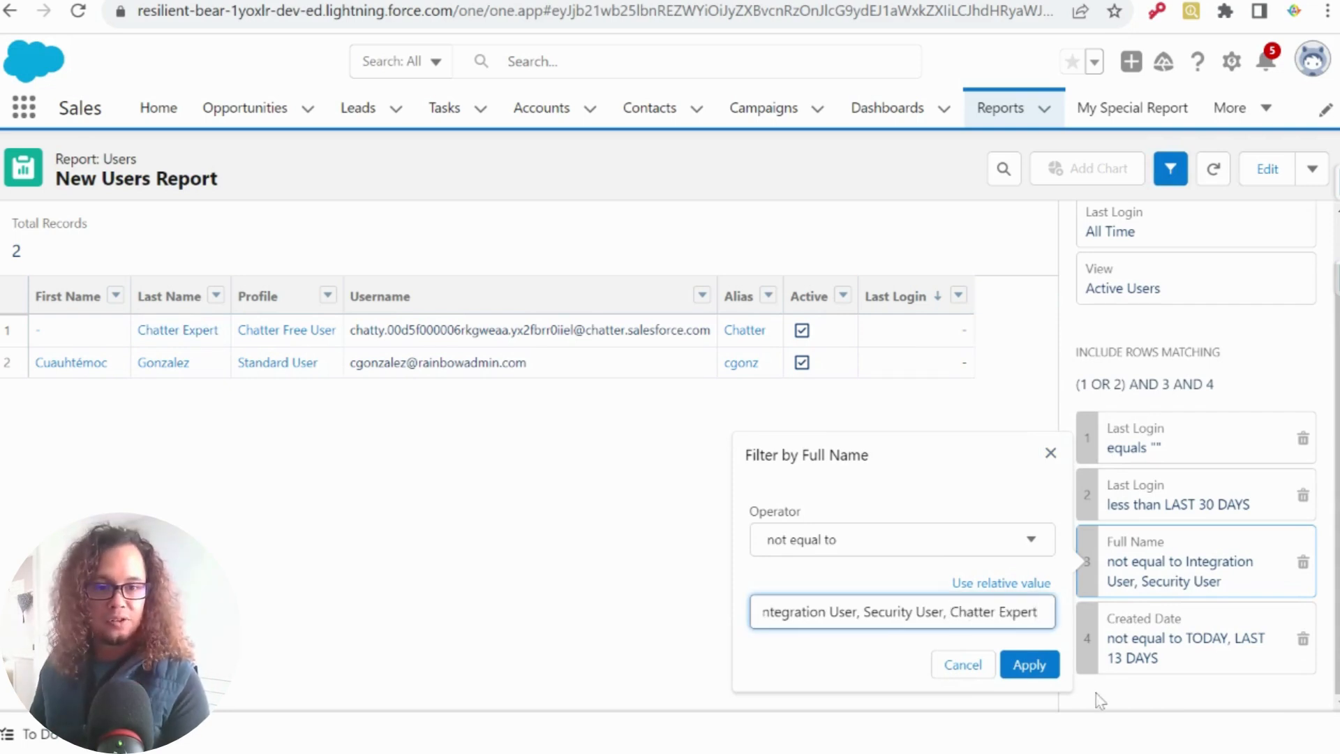
pyautogui.click(1028, 664)
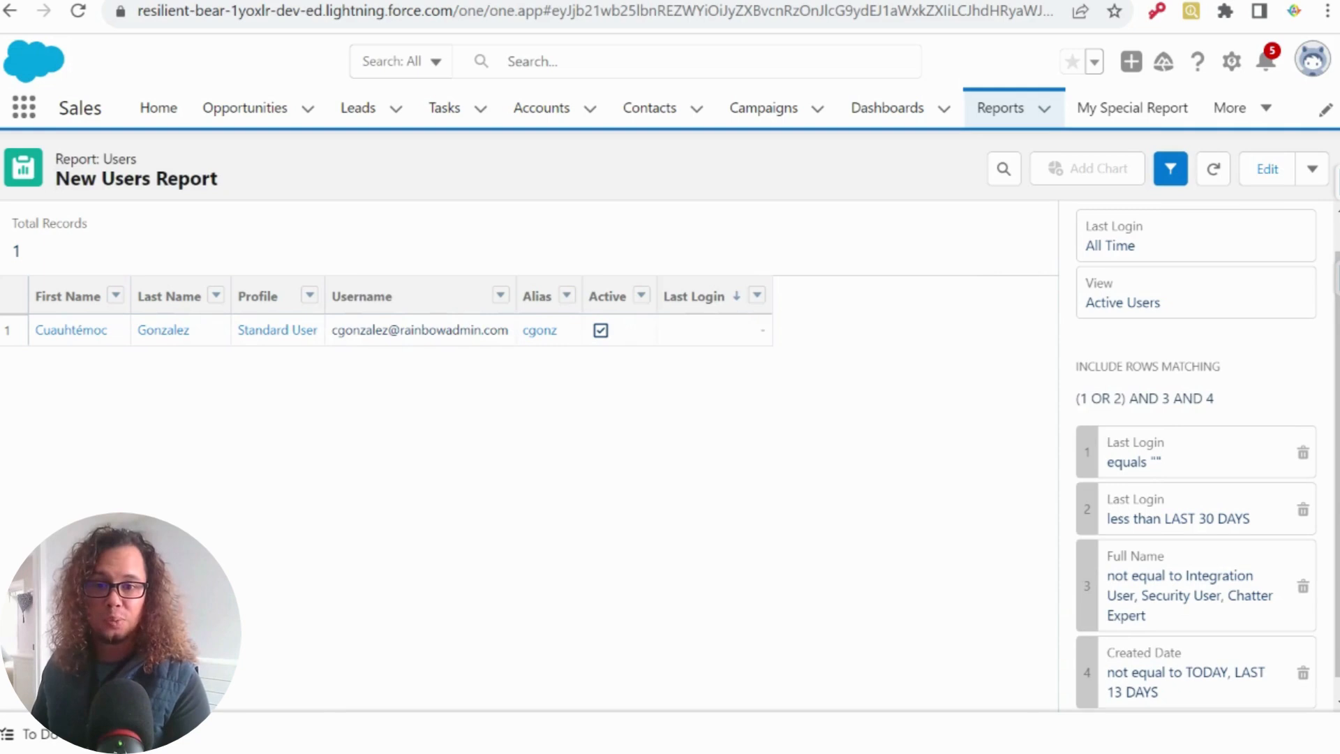